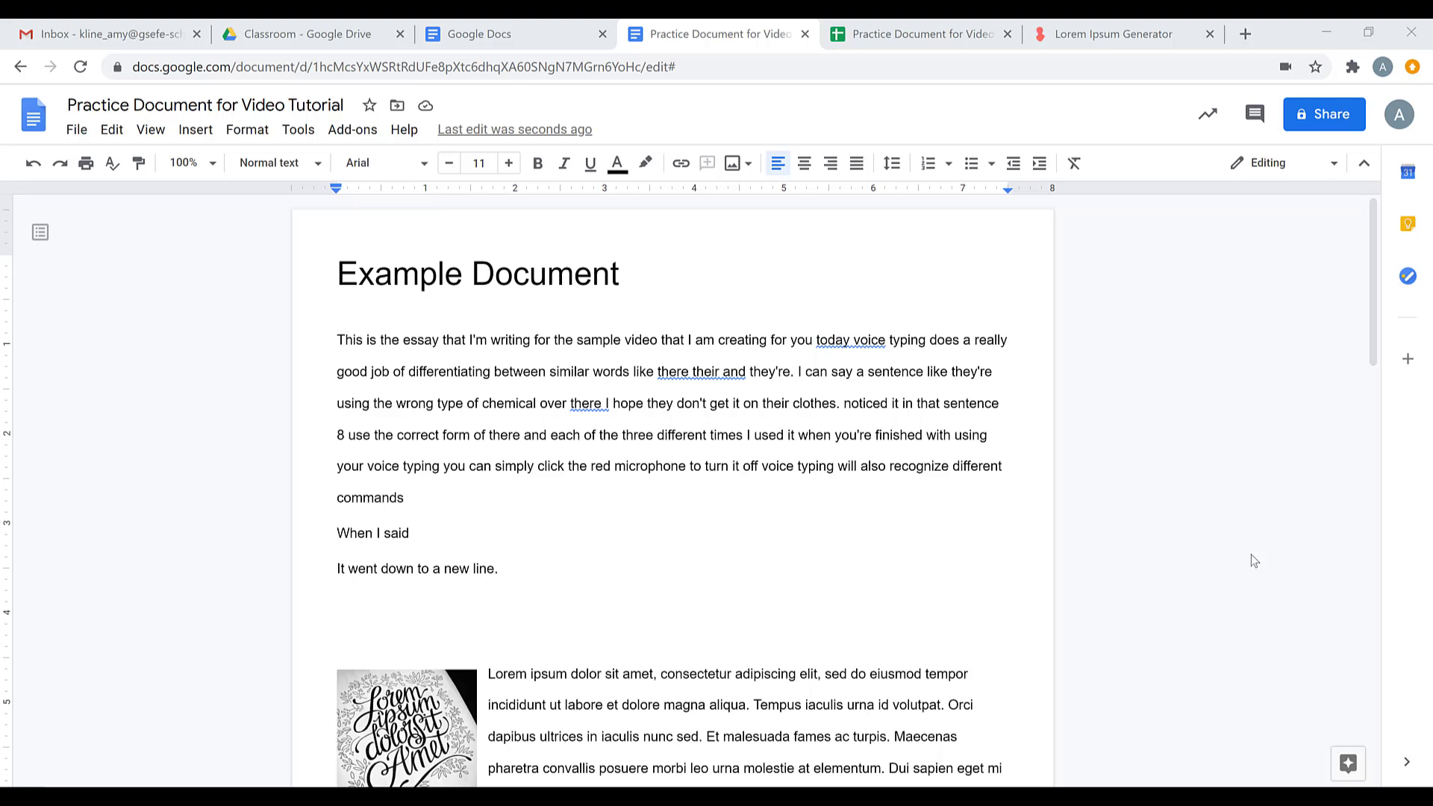
Turn off the display of both spelling suggestions and grammar suggestions in the document.
{"action": "left_click", "coordinate": [298, 134]}
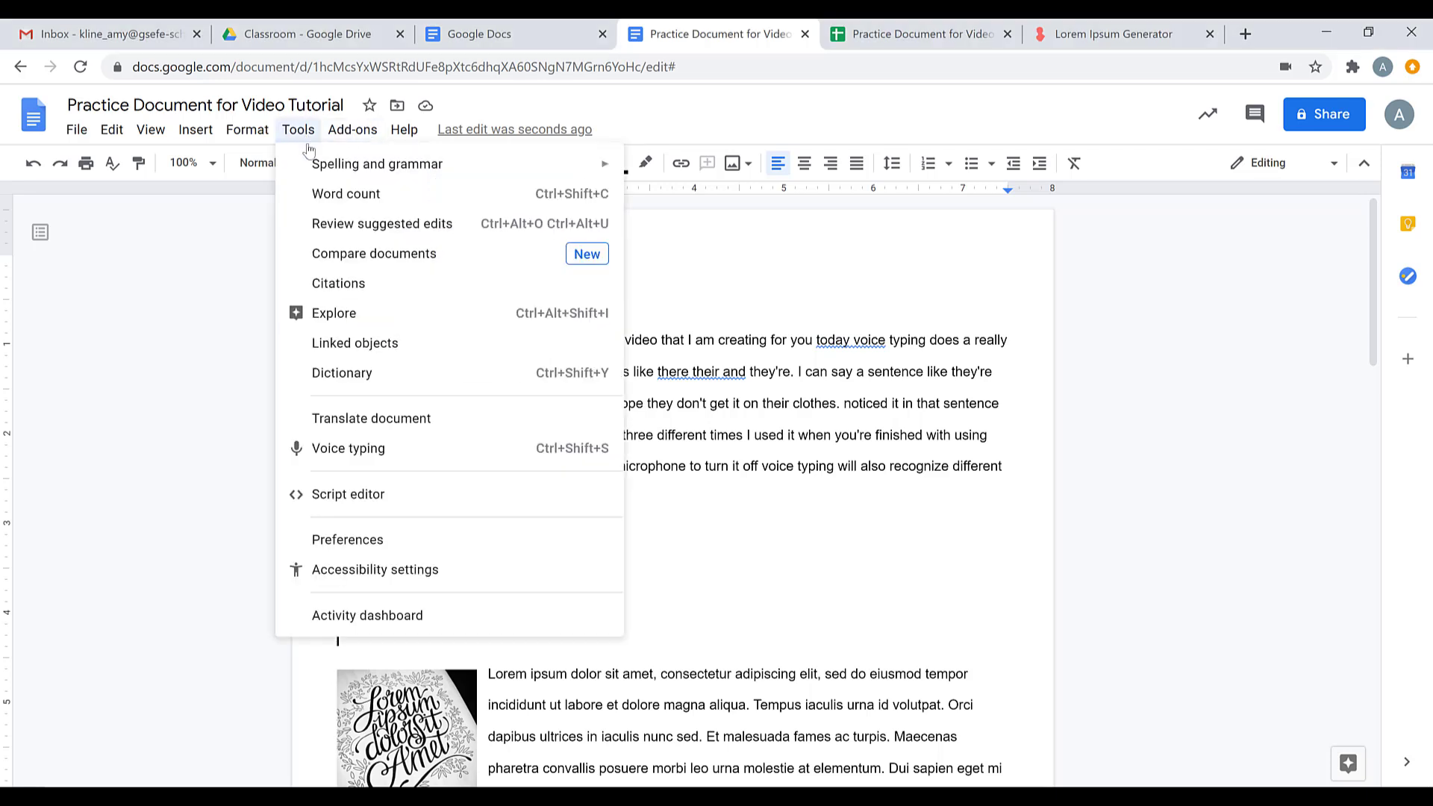
{"action": "mouse_move", "coordinate": [308, 163]}
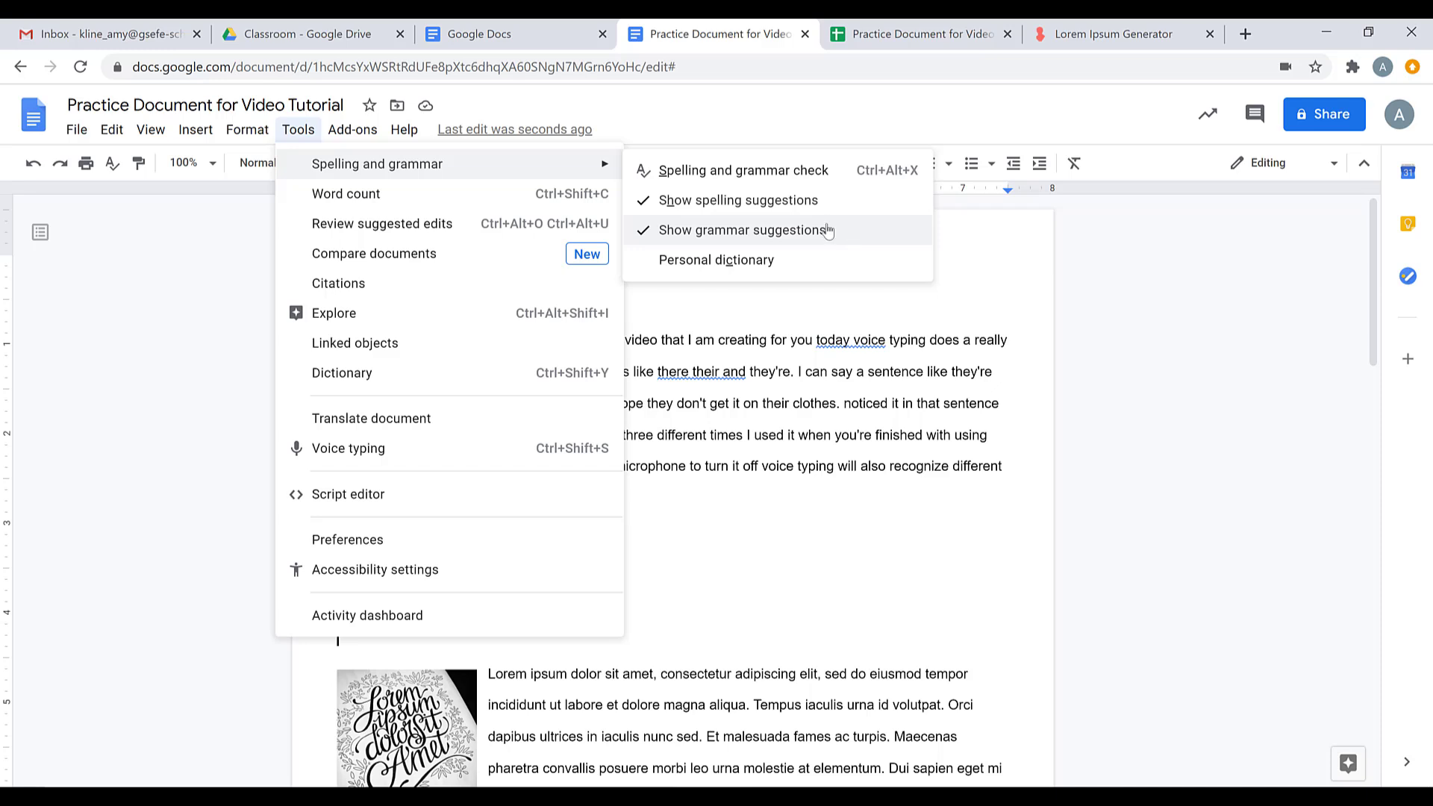
{"action": "left_click", "coordinate": [746, 206]}
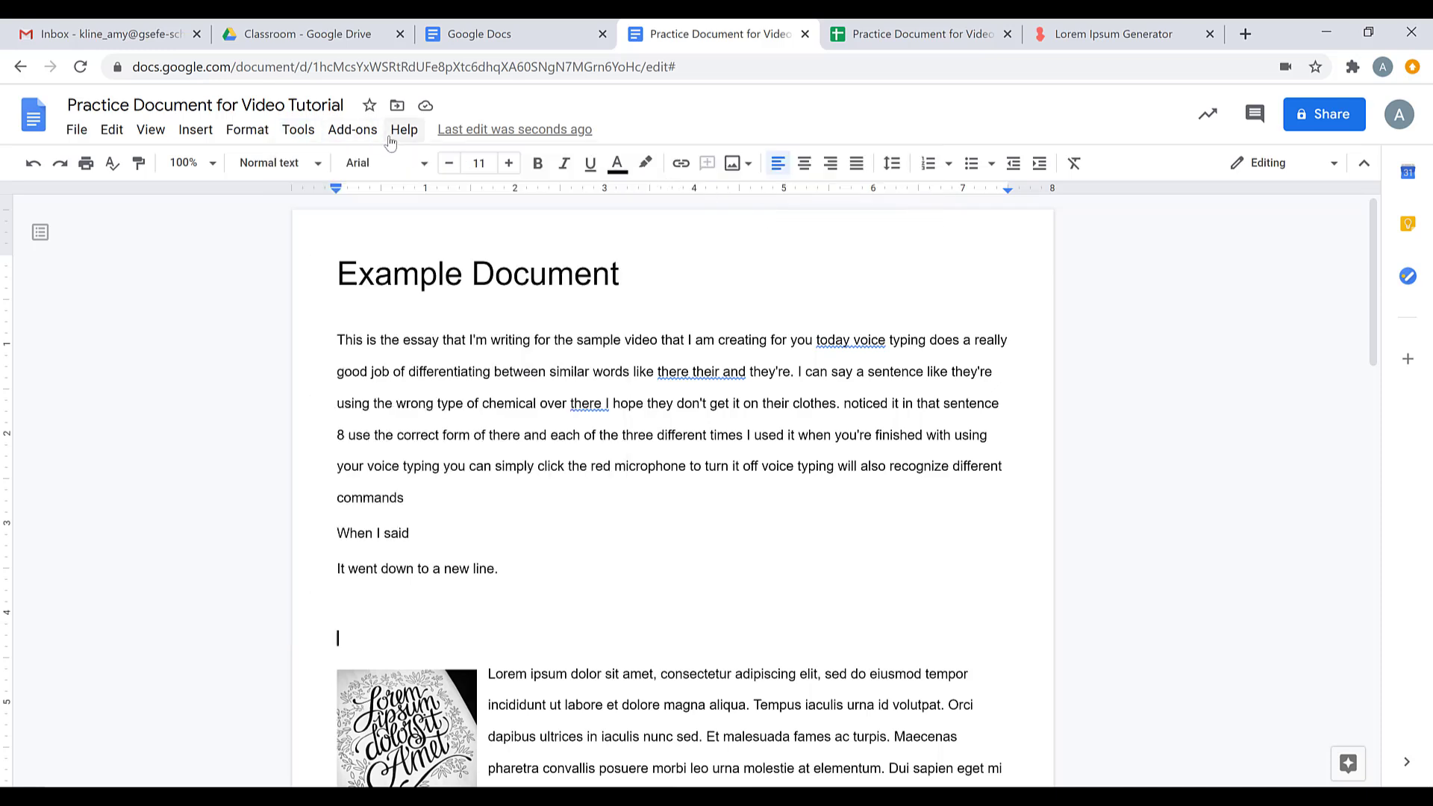
{"action": "left_click", "coordinate": [297, 129]}
{"action": "mouse_move", "coordinate": [453, 172]}
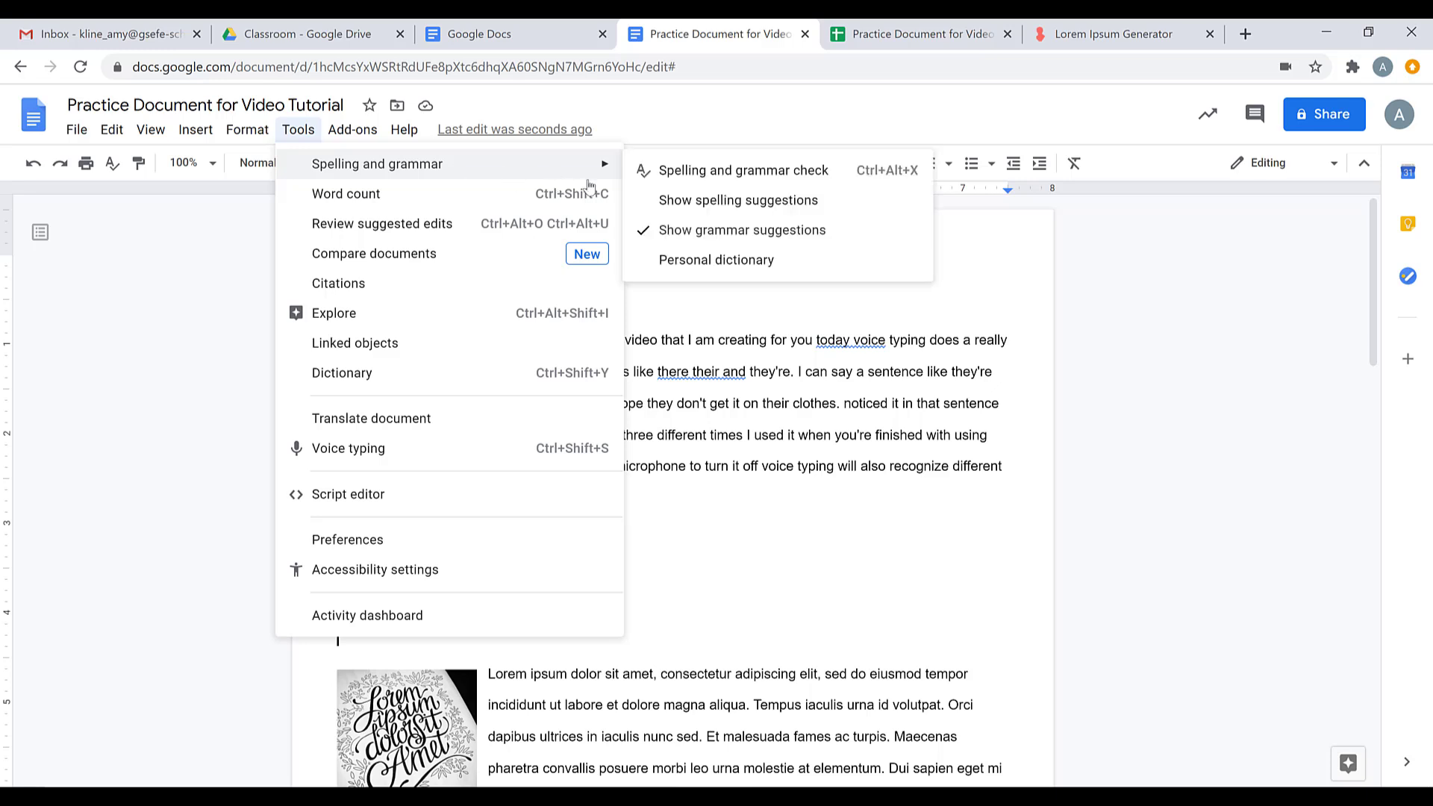
{"action": "left_click", "coordinate": [666, 228]}
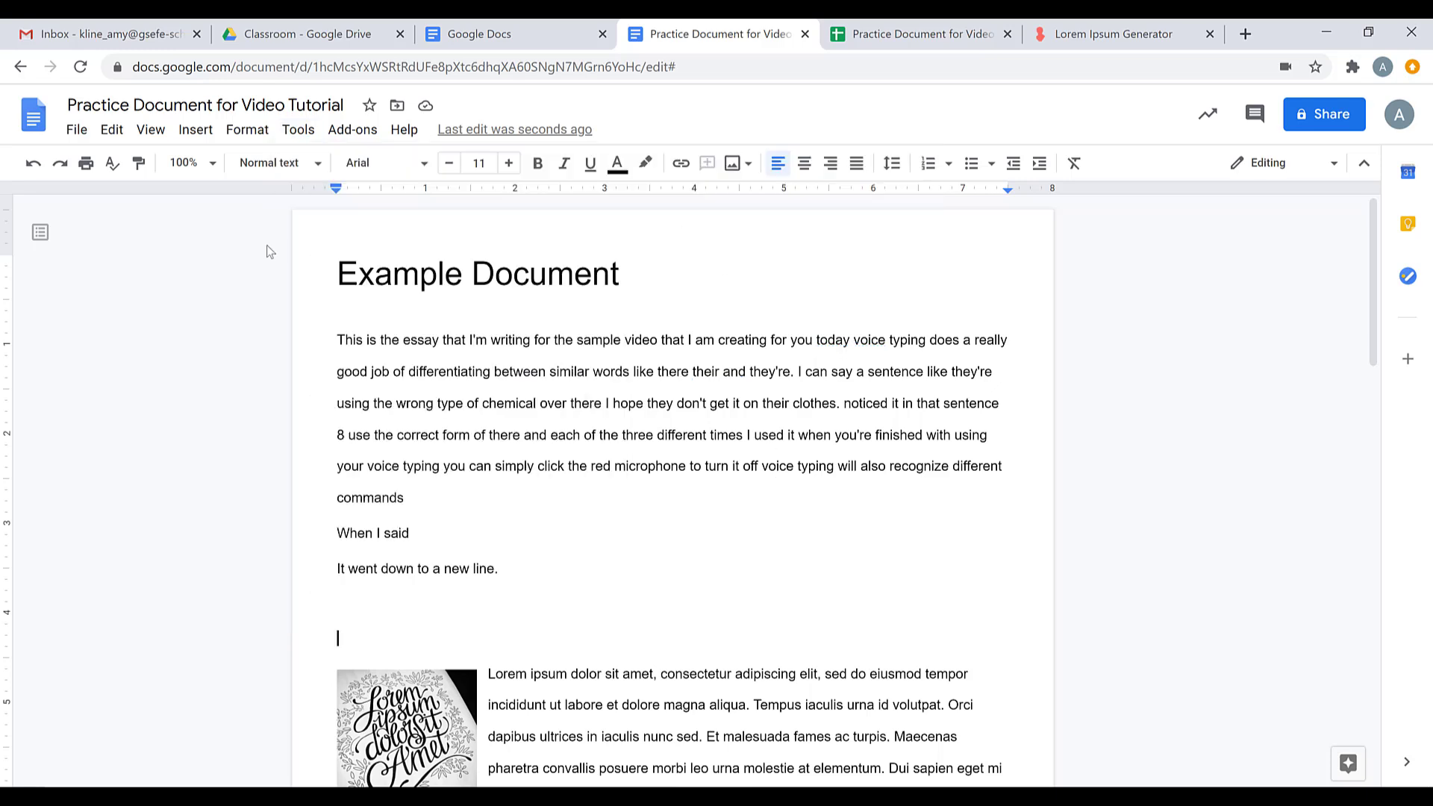
Turn the display of spelling suggestions and grammar suggestions back on.
{"action": "left_click", "coordinate": [298, 130]}
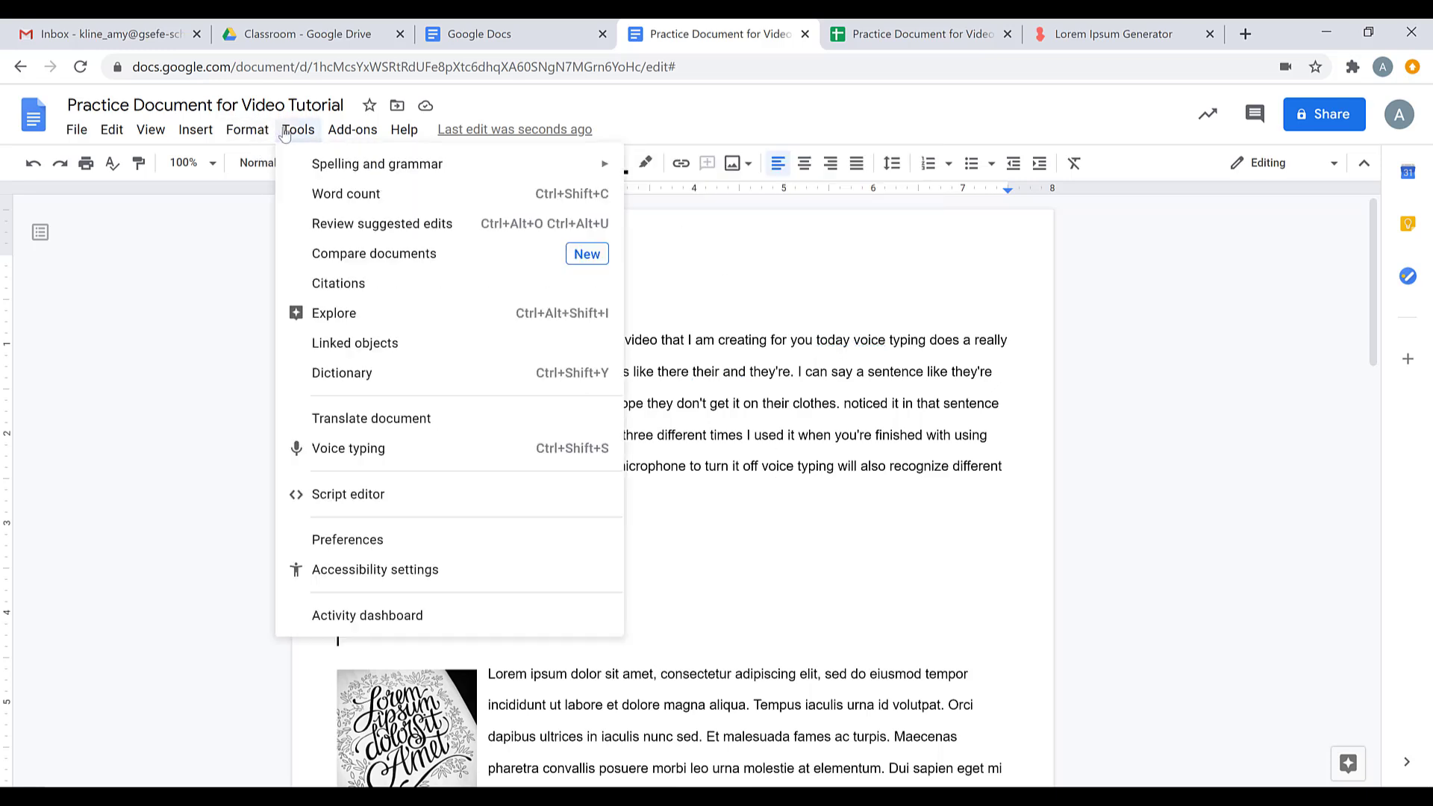
{"action": "mouse_move", "coordinate": [453, 161]}
{"action": "left_click", "coordinate": [661, 199]}
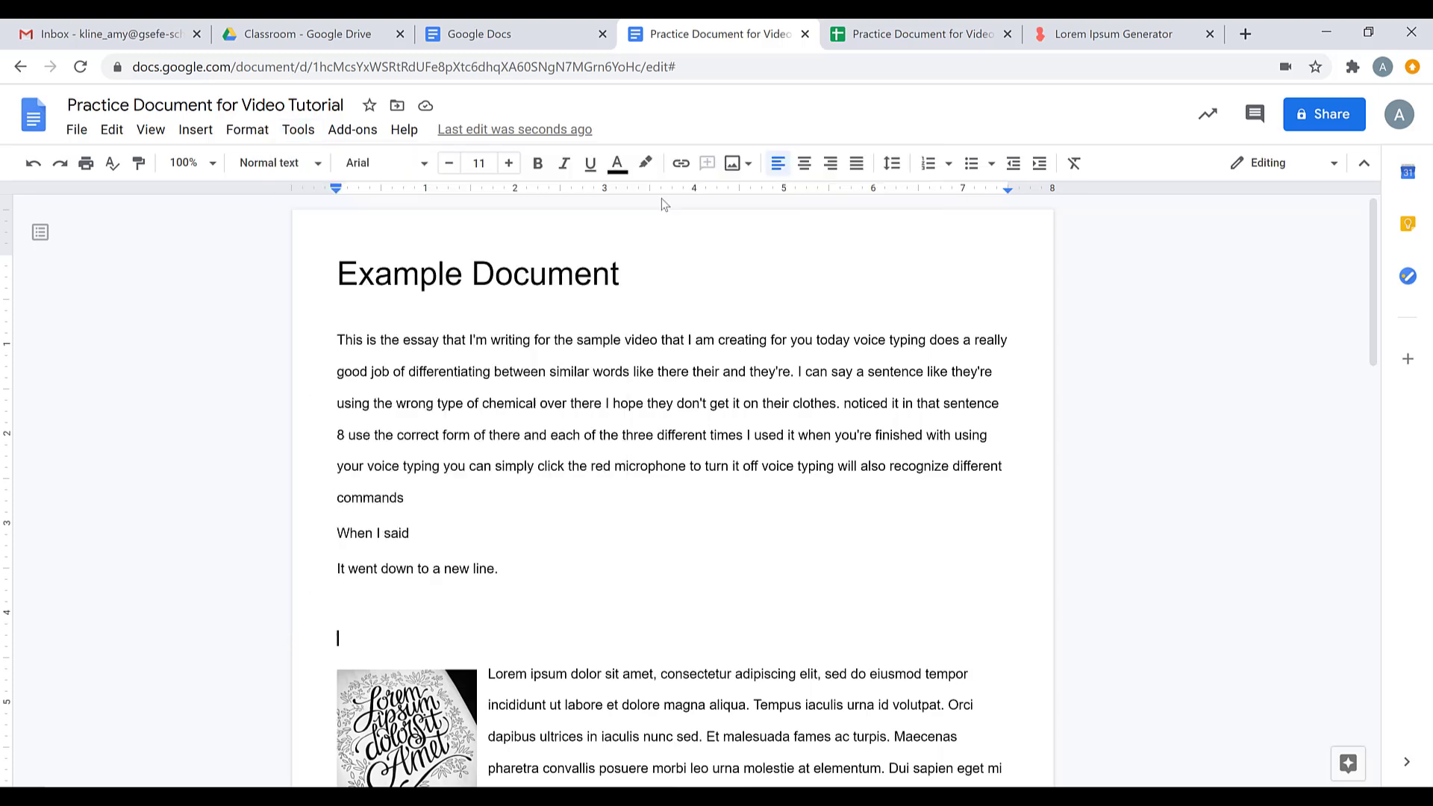
{"action": "left_click", "coordinate": [339, 130]}
{"action": "mouse_move", "coordinate": [306, 131]}
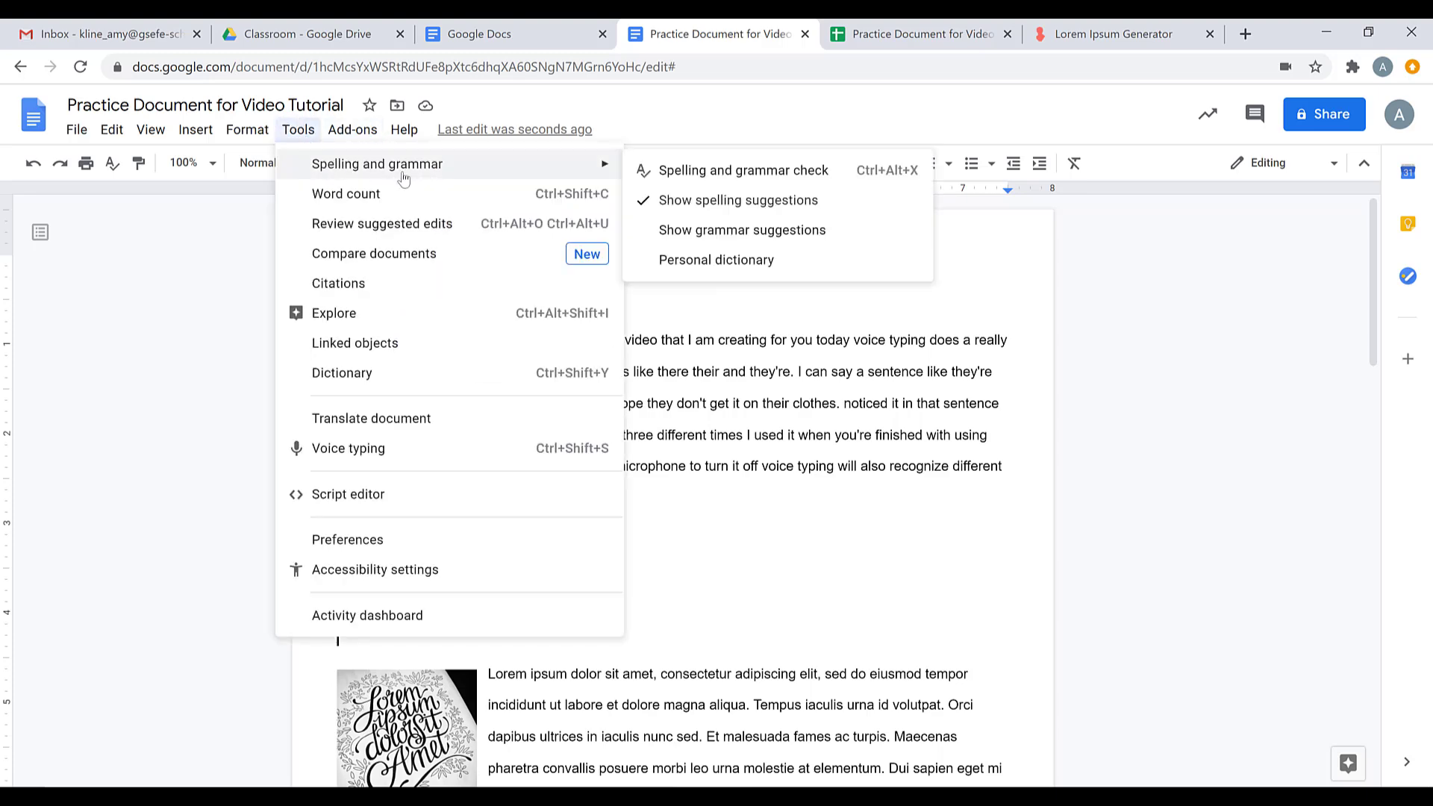
{"action": "left_click", "coordinate": [872, 239]}
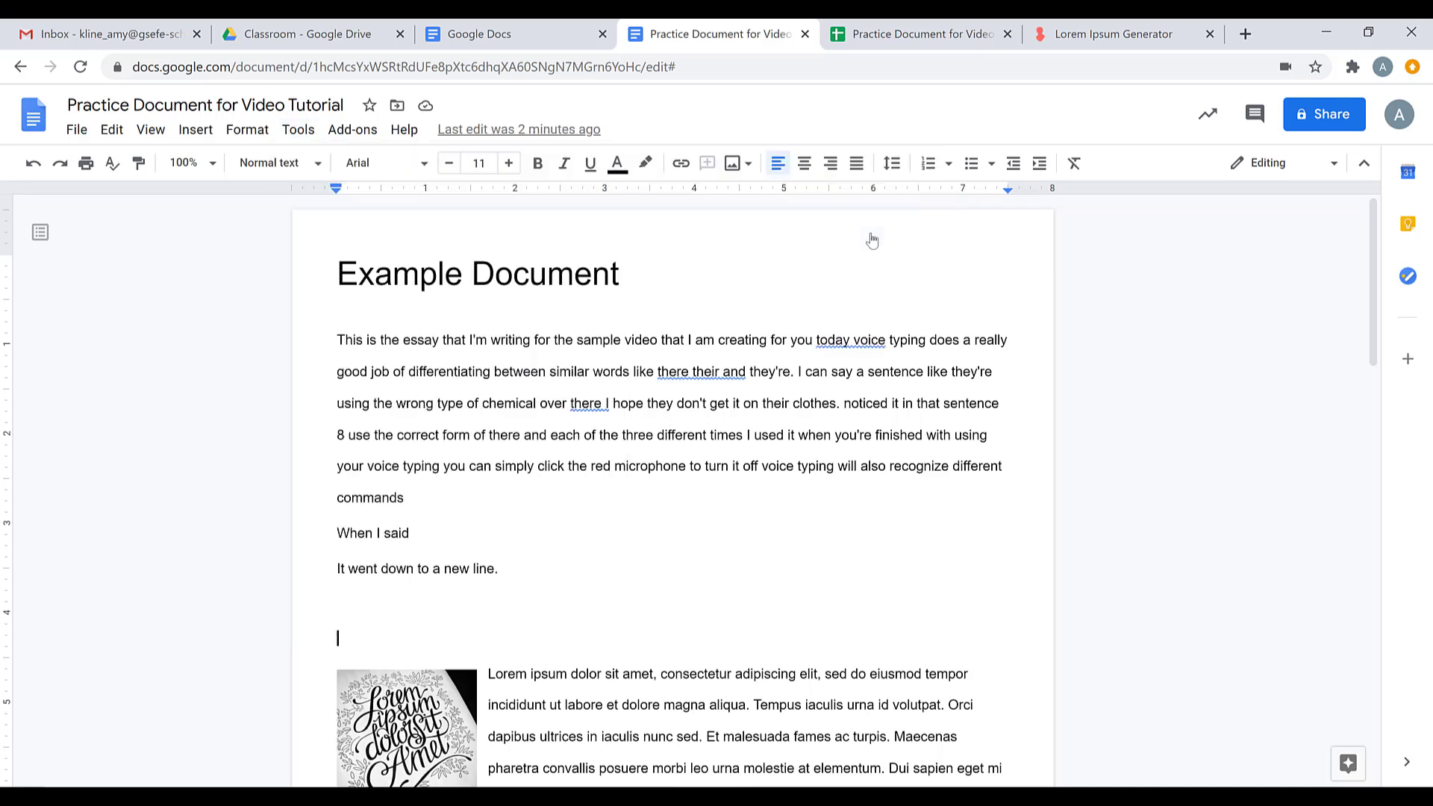
{"action": "left_click", "coordinate": [298, 131]}
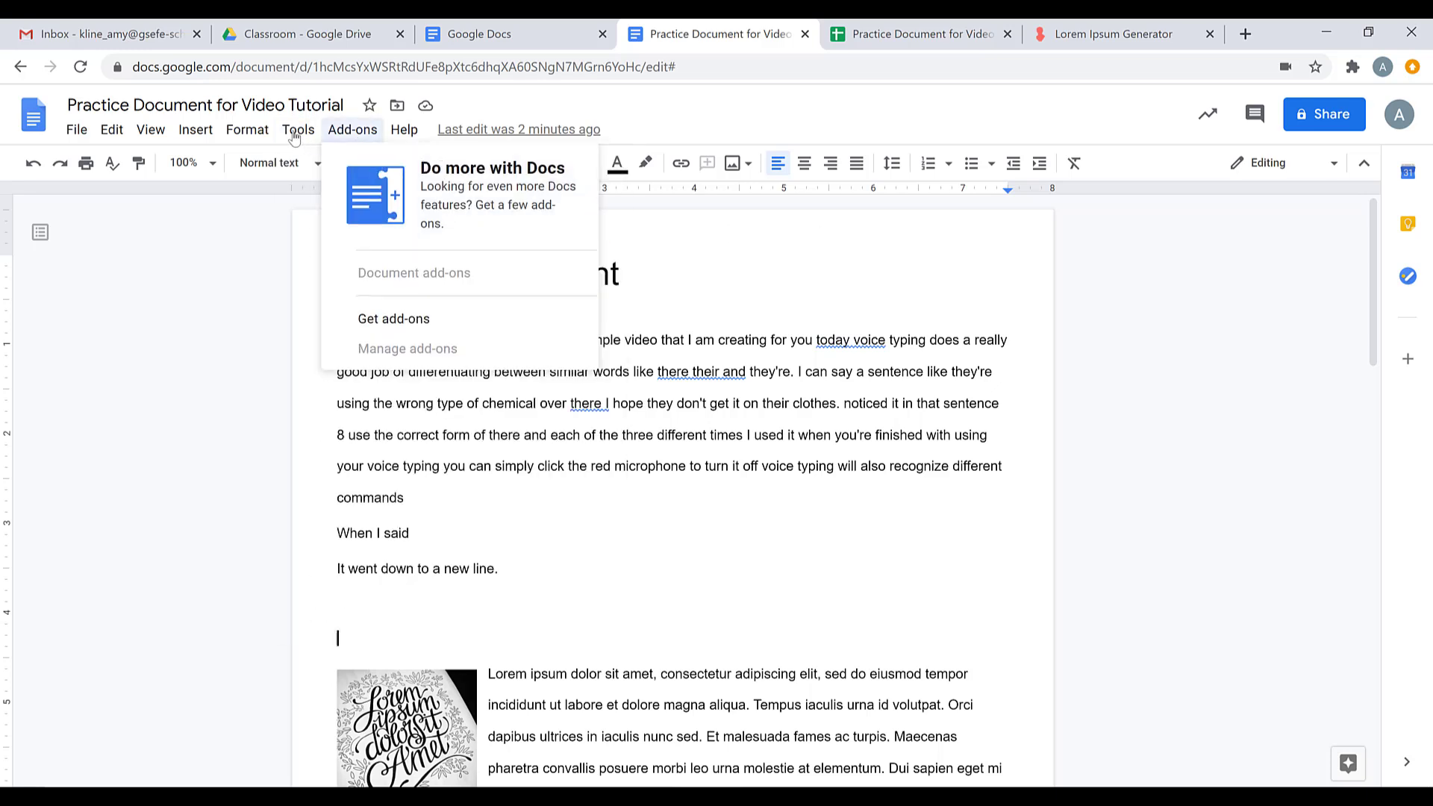
{"action": "mouse_move", "coordinate": [539, 169]}
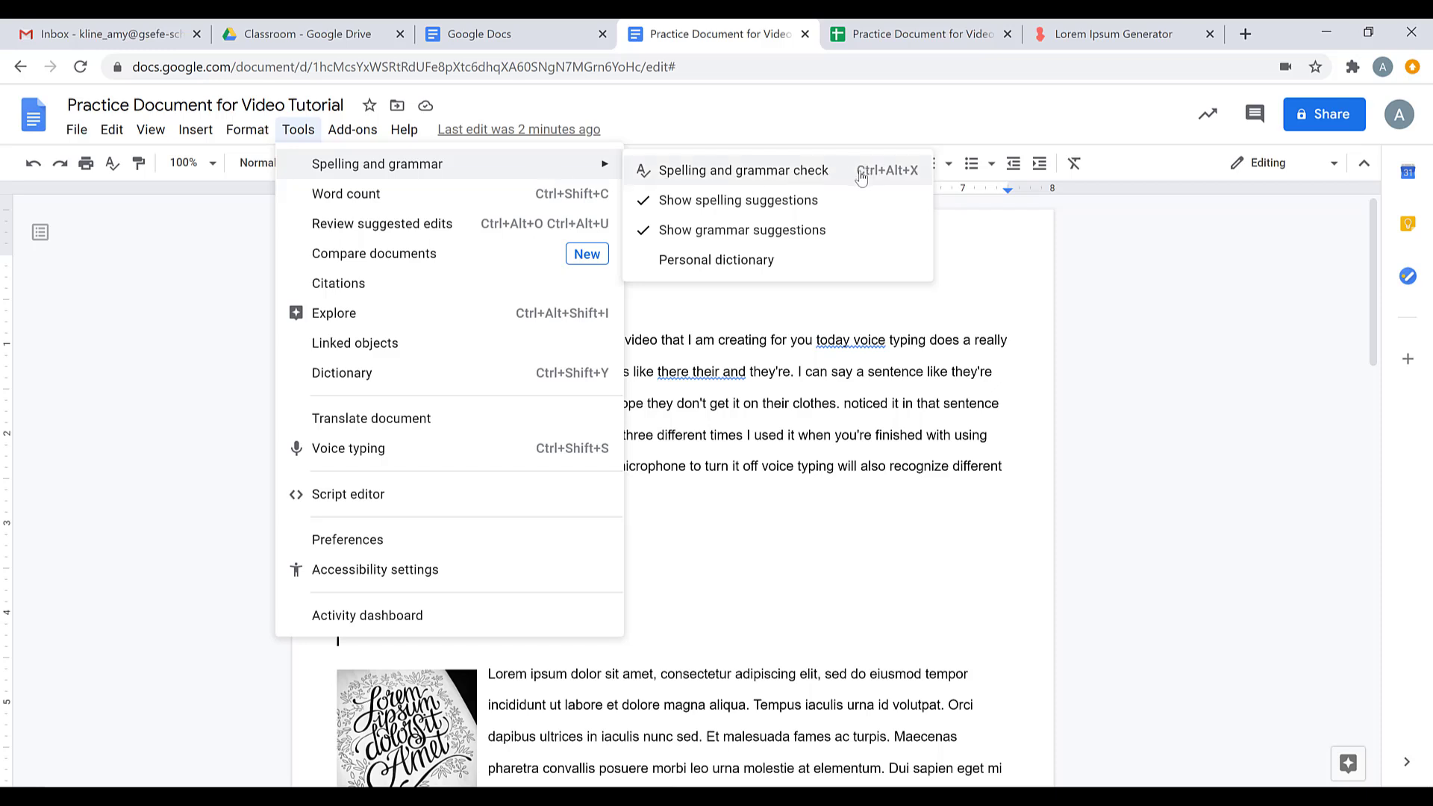
{"action": "left_click", "coordinate": [159, 254]}
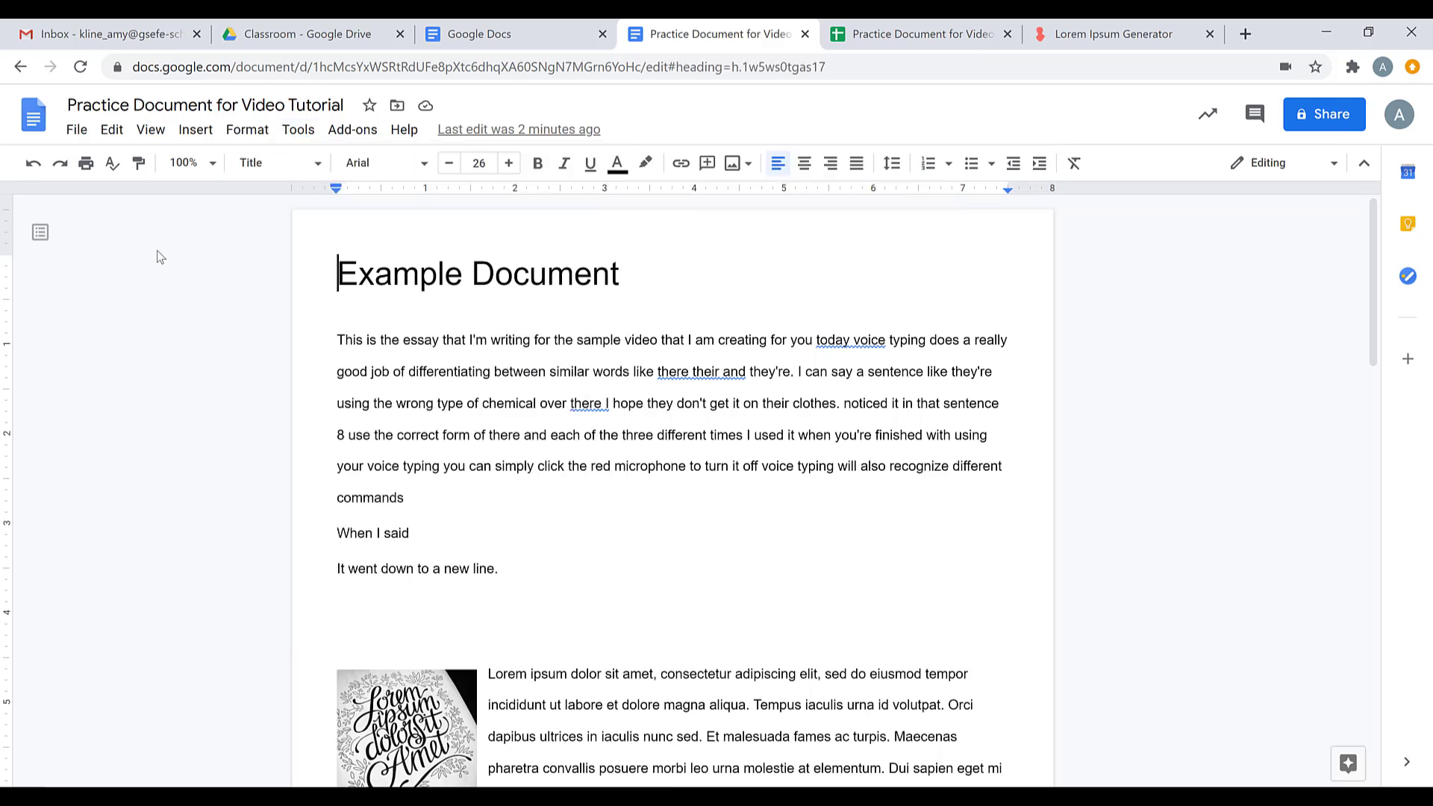
Start the spelling and grammar check and look at the further options for the "today voice" suggestion.
{"action": "left_click", "coordinate": [113, 164]}
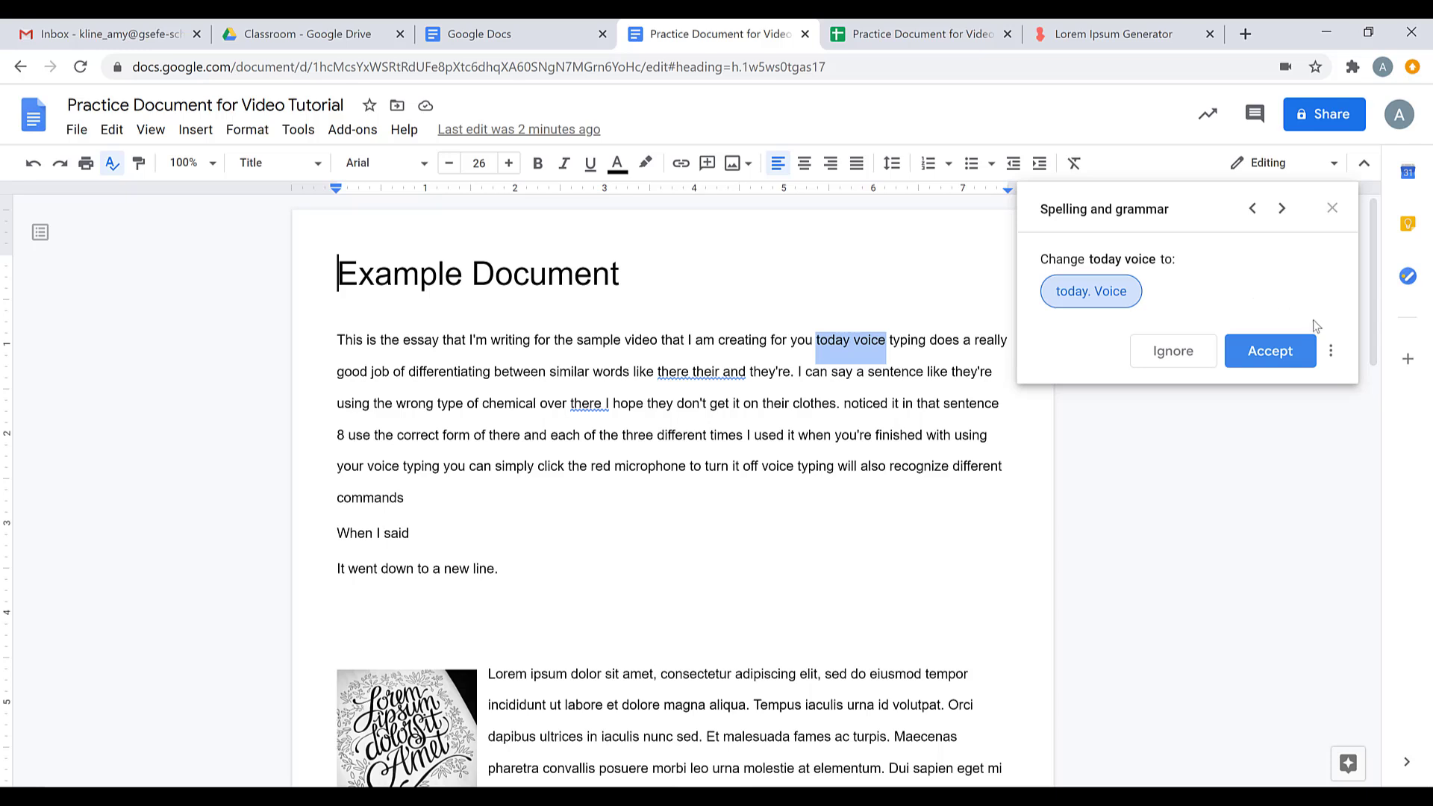
{"action": "left_click", "coordinate": [1332, 352]}
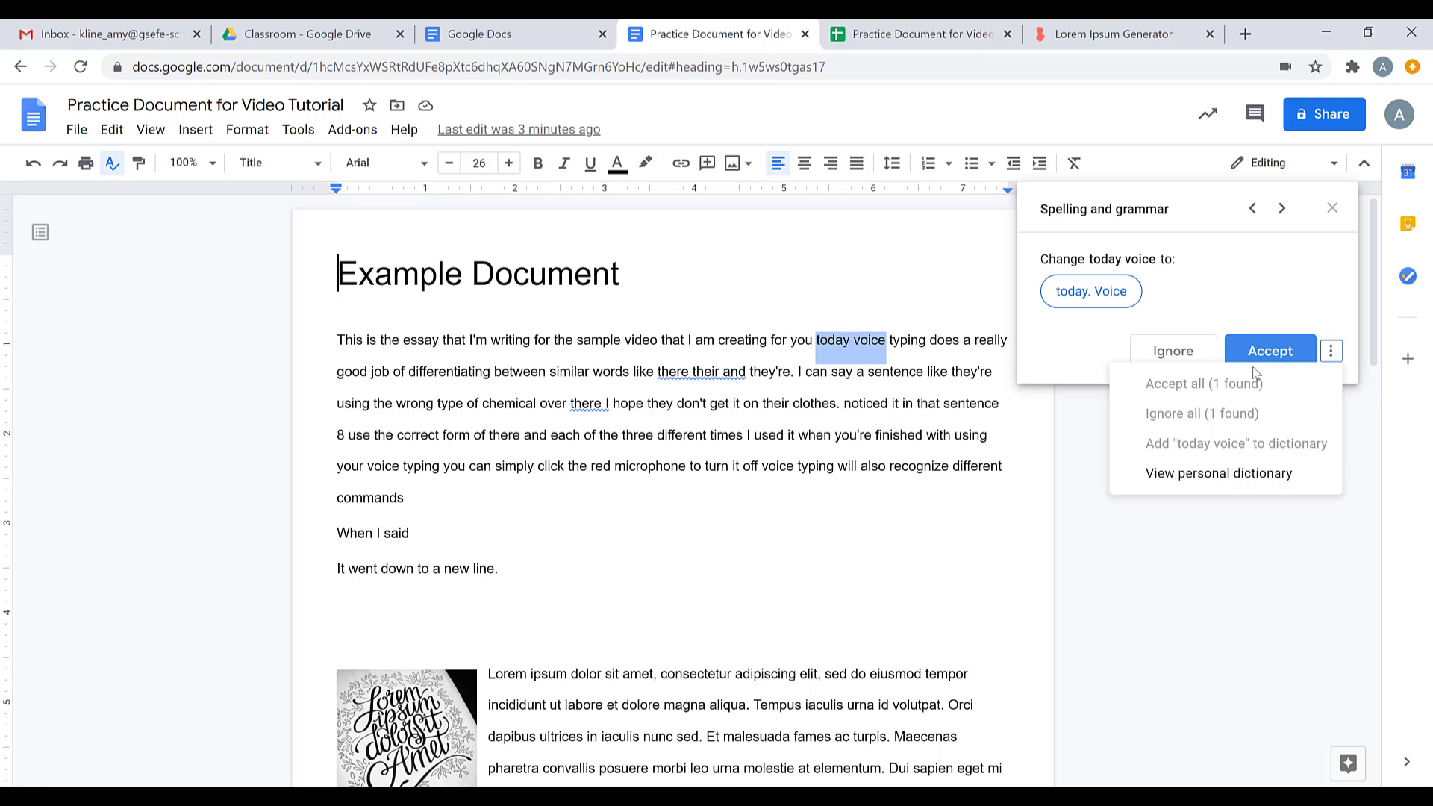
{"action": "left_click", "coordinate": [1250, 297]}
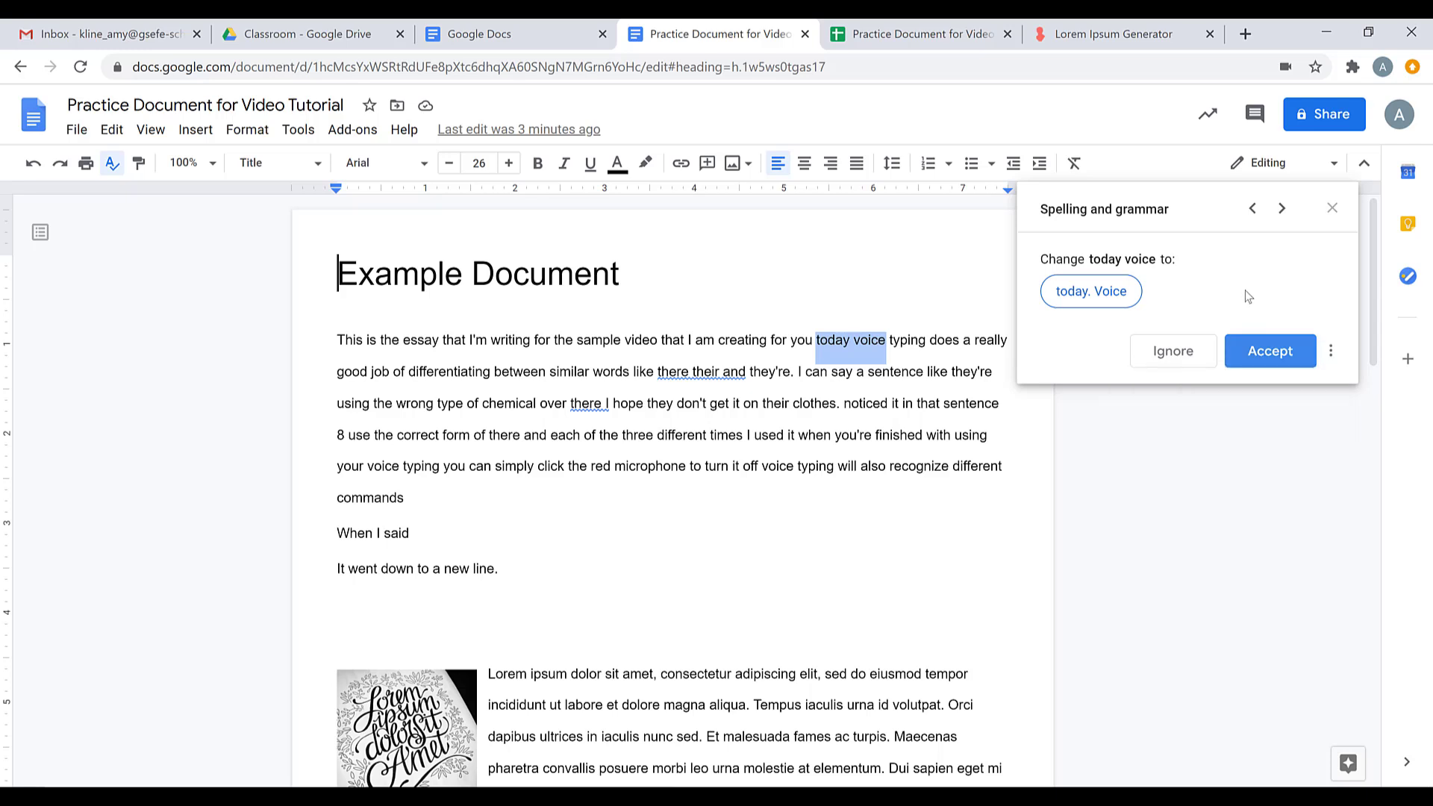
Skip the "today voice" suggestion, ignore the one for "there their and", and accept "there. I".
{"action": "left_click", "coordinate": [1284, 211]}
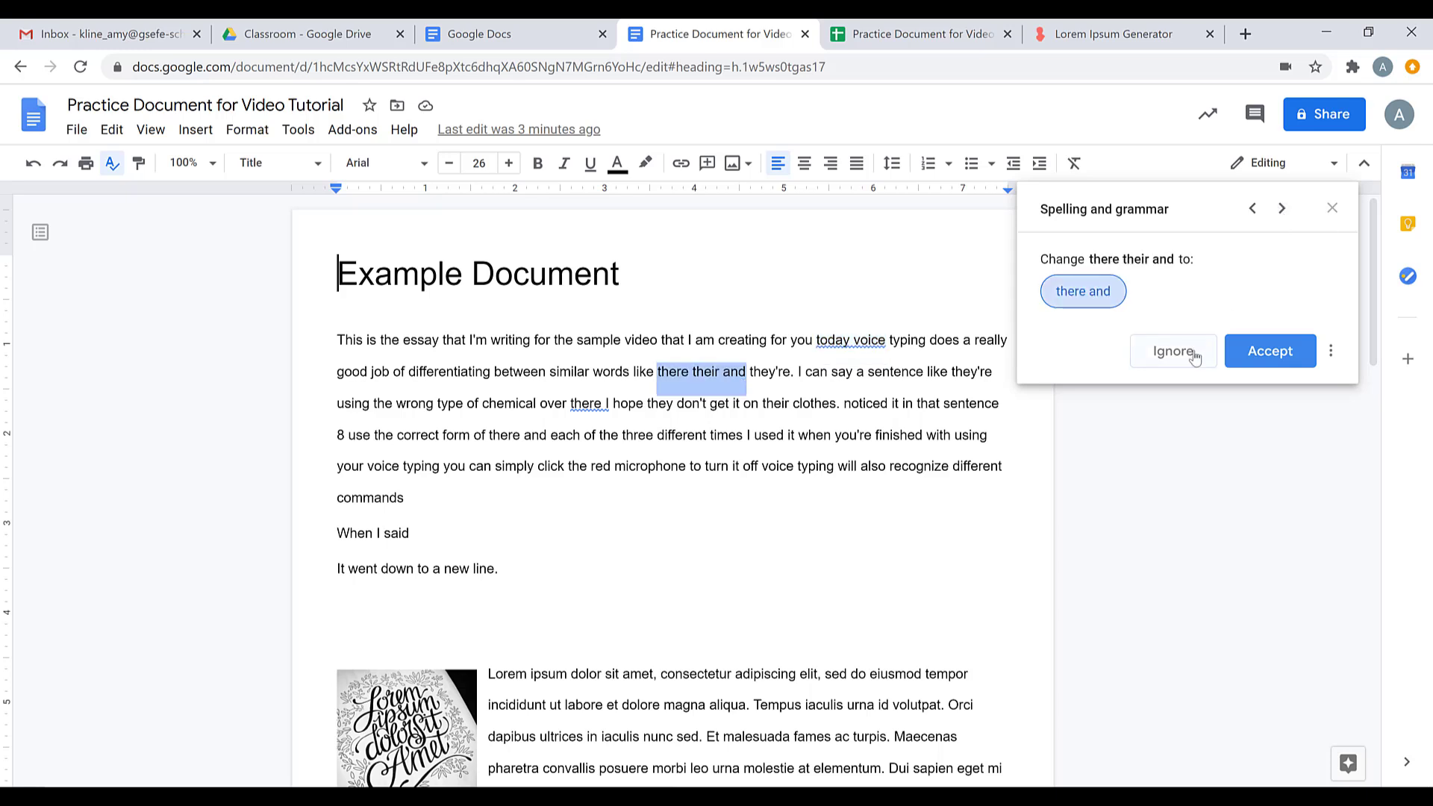
{"action": "left_click", "coordinate": [1193, 355]}
{"action": "left_click", "coordinate": [1282, 212]}
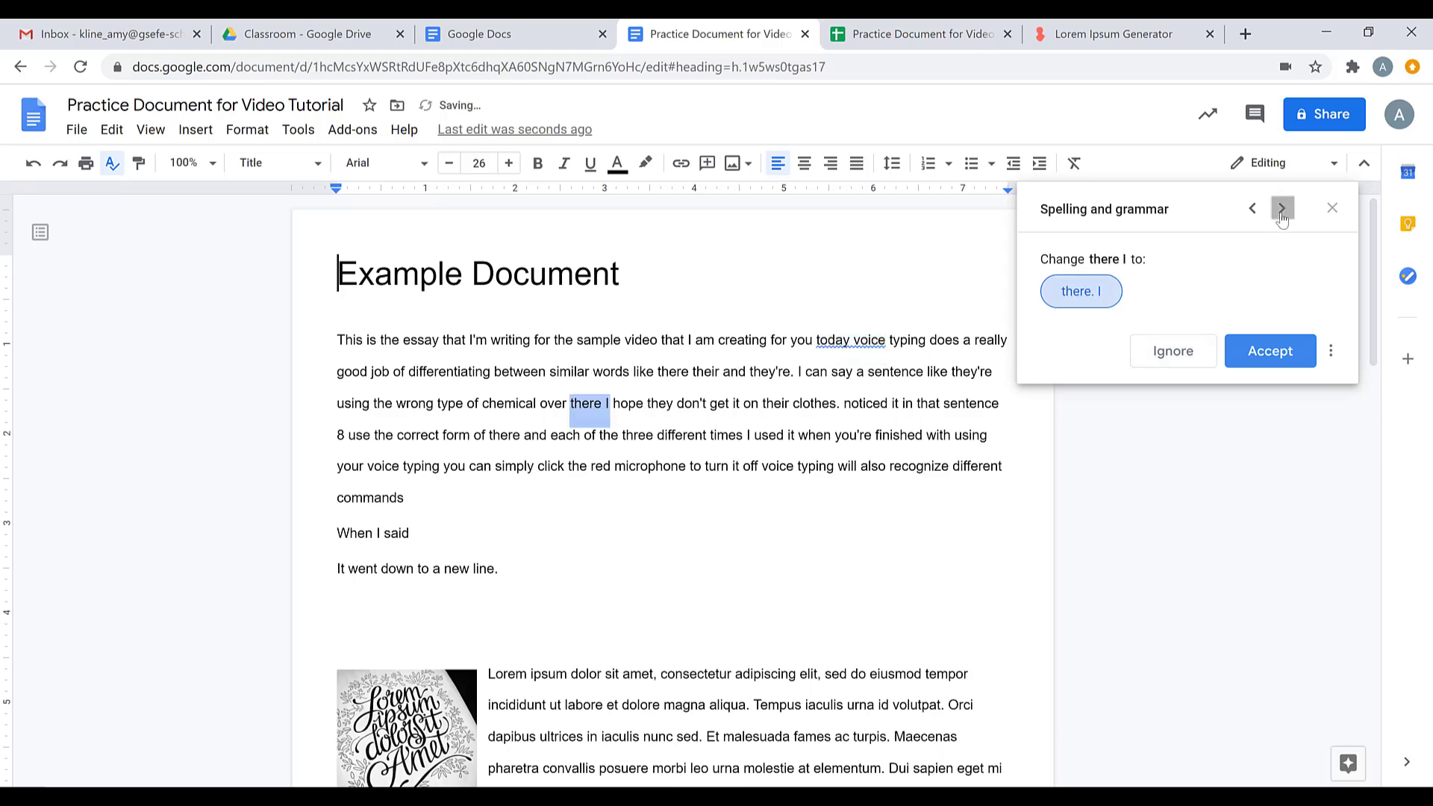
{"action": "left_click", "coordinate": [1262, 349]}
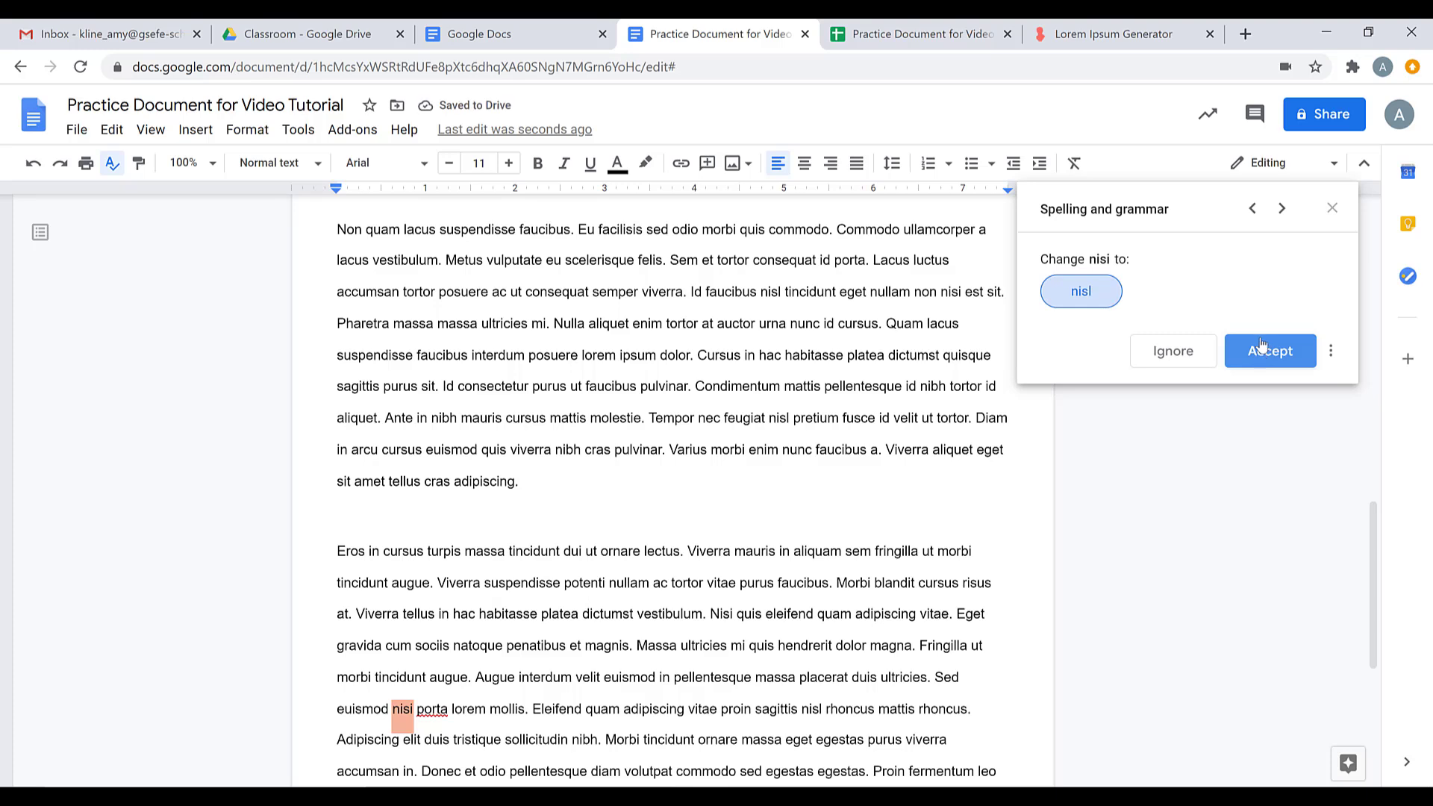
Work through the remaining suggestions, accepting "nisl" for "nisi" and "today. Voice" for "today voice", and close the check.
{"action": "left_click", "coordinate": [1263, 351]}
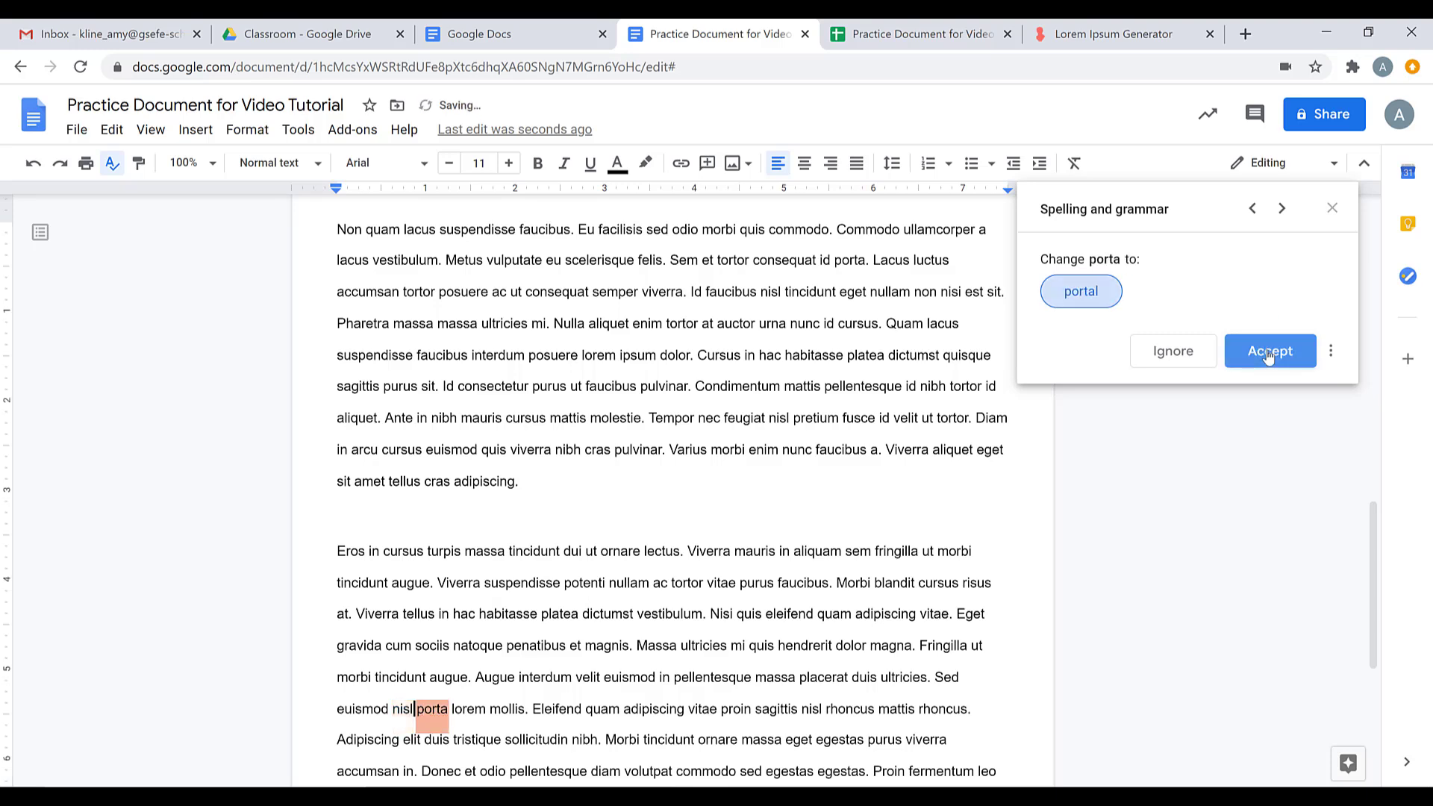
{"action": "left_click", "coordinate": [1267, 353]}
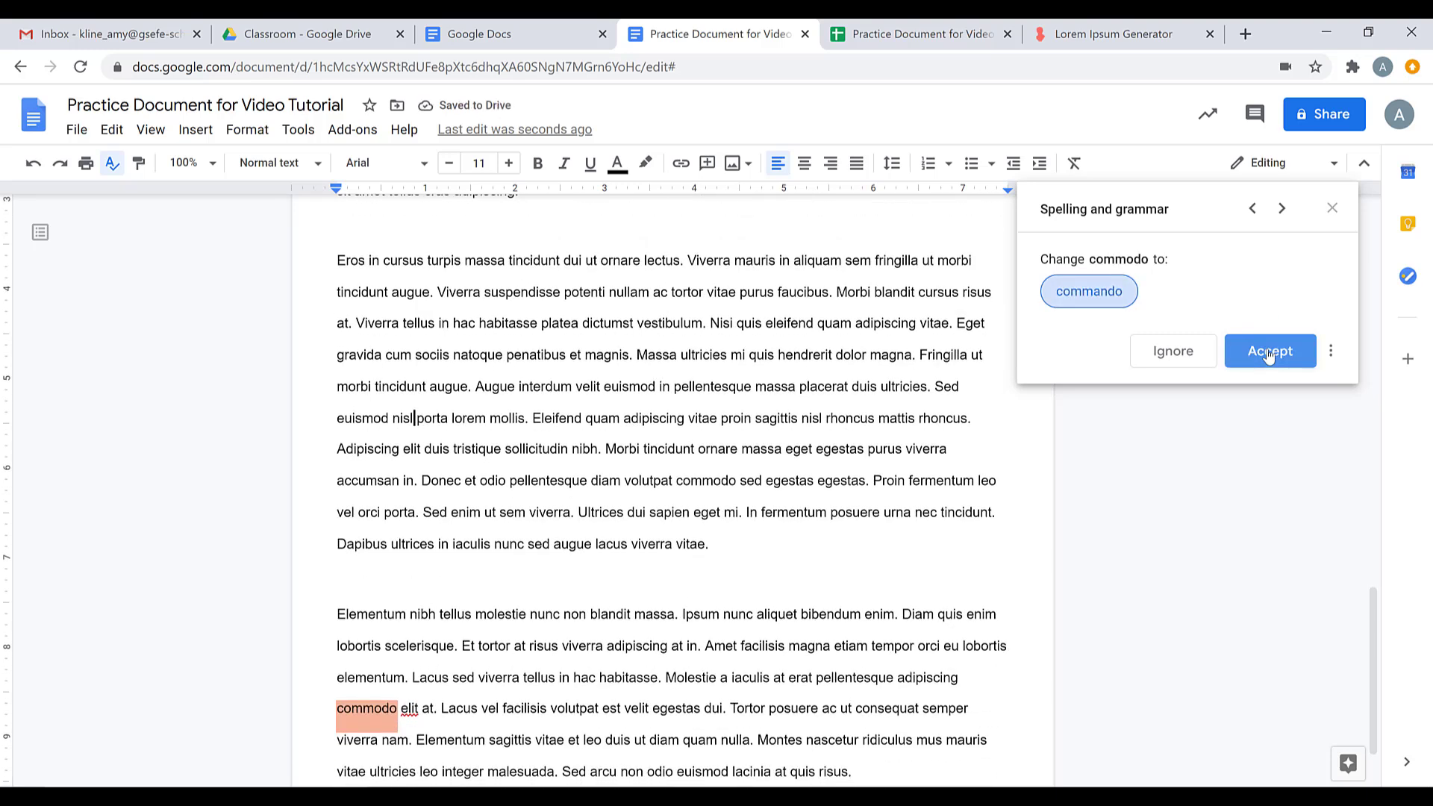
{"action": "left_click", "coordinate": [1269, 354]}
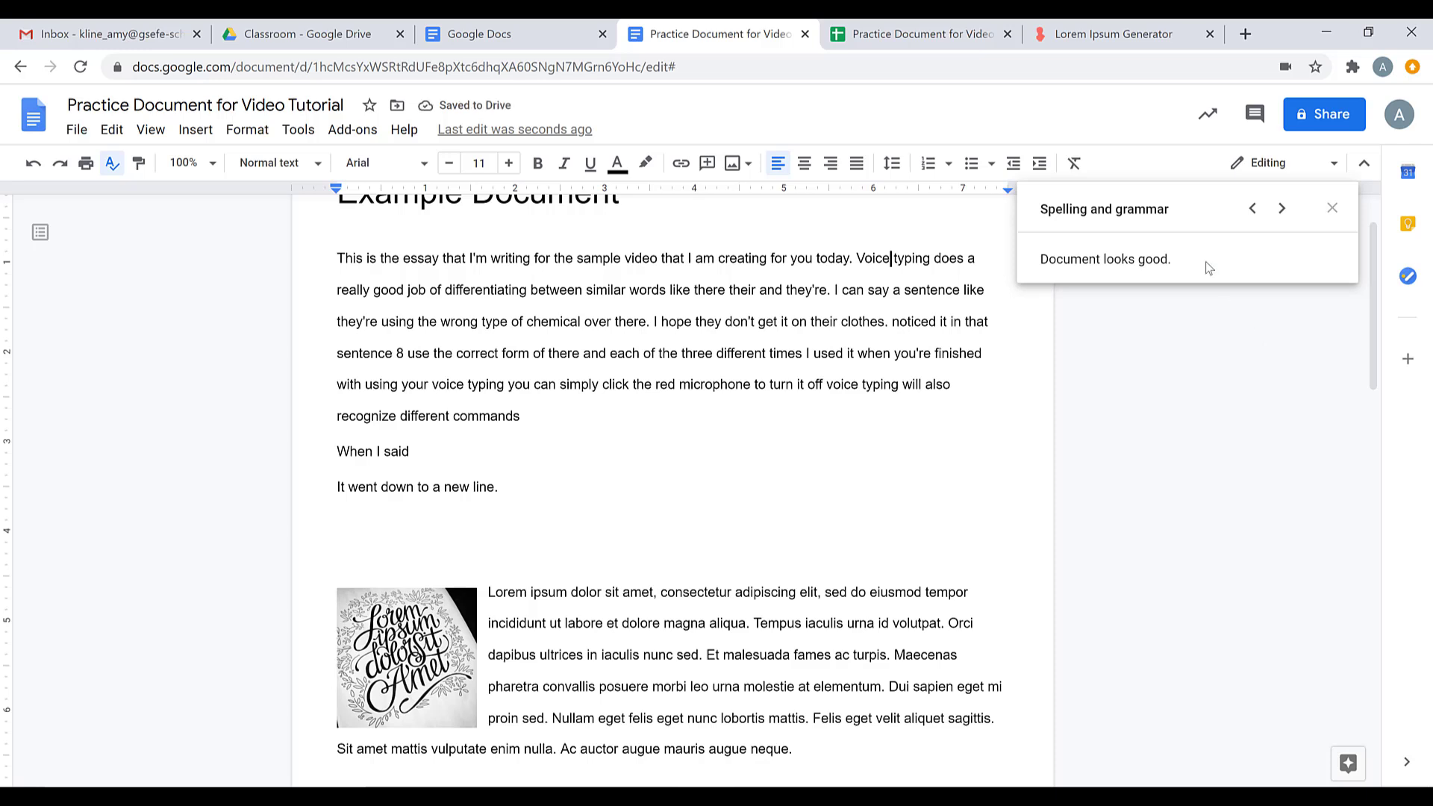
{"action": "left_click", "coordinate": [1332, 208]}
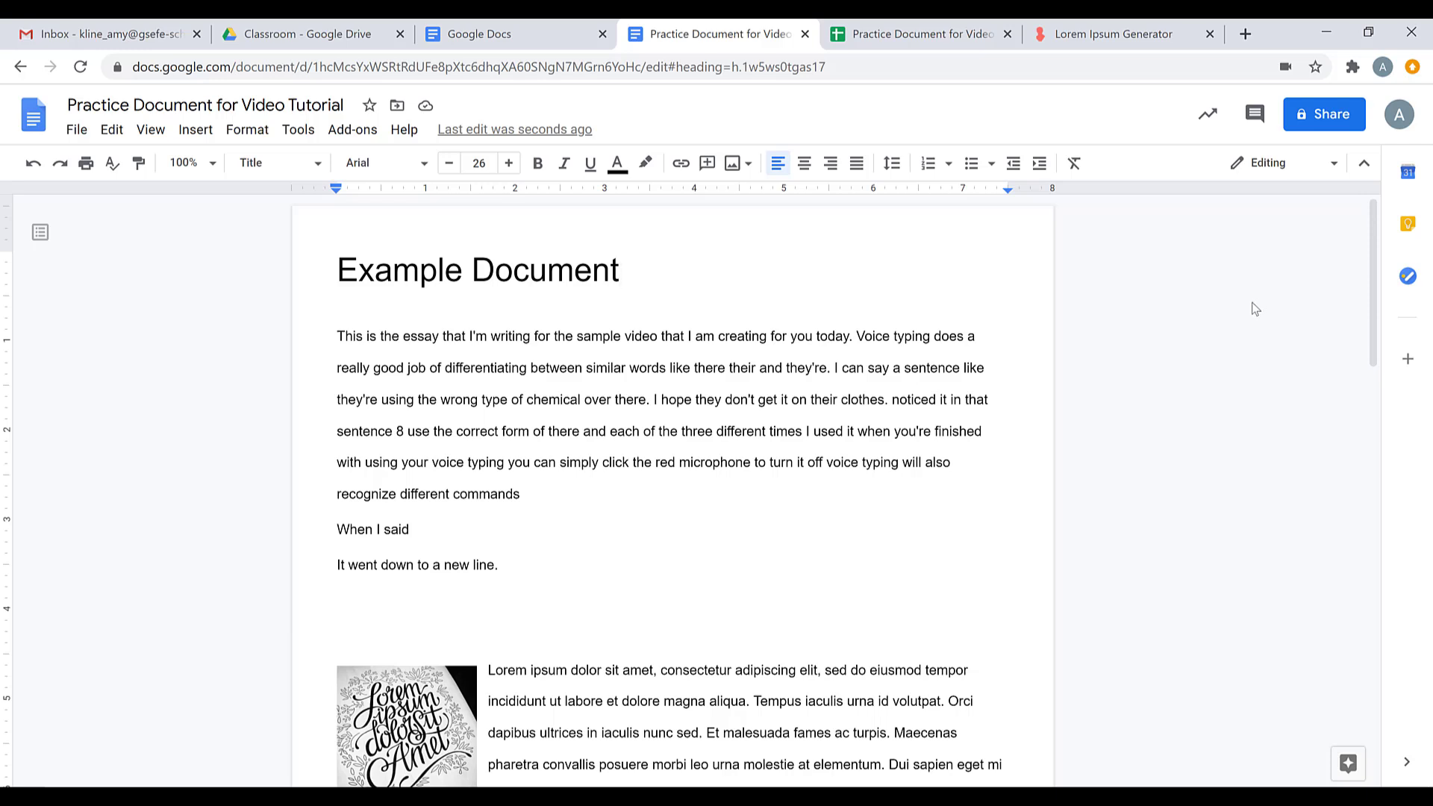
Open the word count and enable displaying it while typing.
{"action": "left_click", "coordinate": [310, 136]}
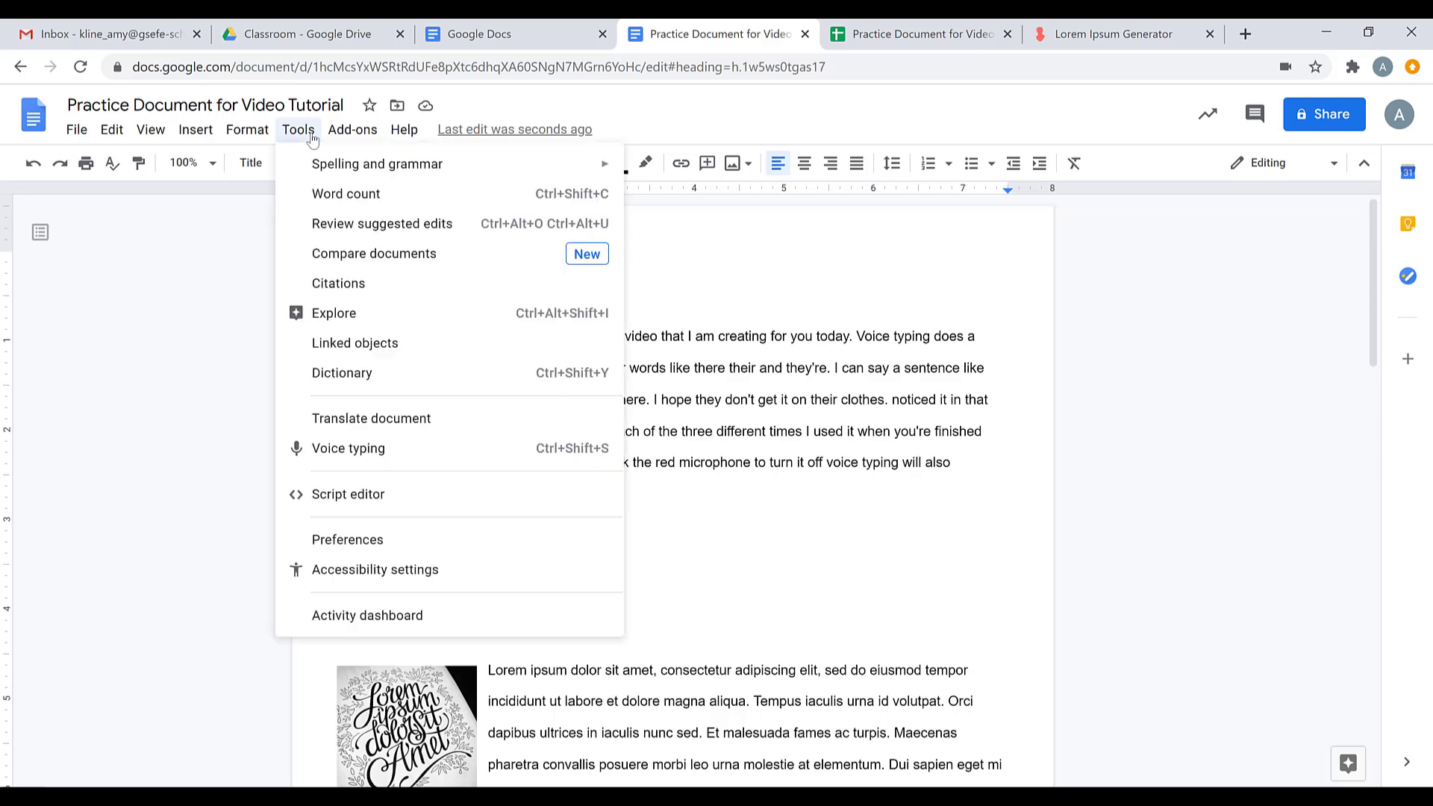
{"action": "left_click", "coordinate": [436, 201]}
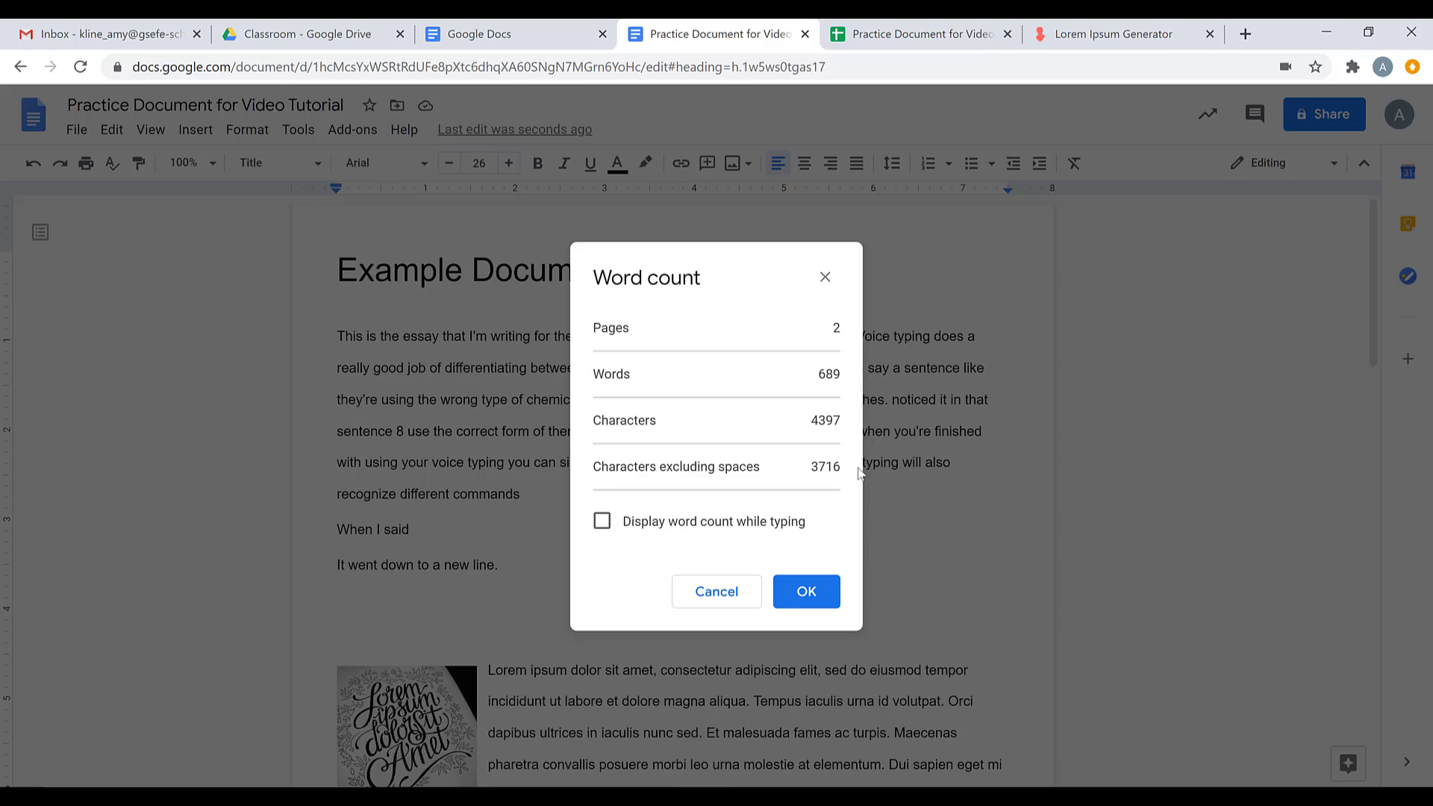
{"action": "left_click", "coordinate": [603, 525]}
{"action": "left_click", "coordinate": [813, 595]}
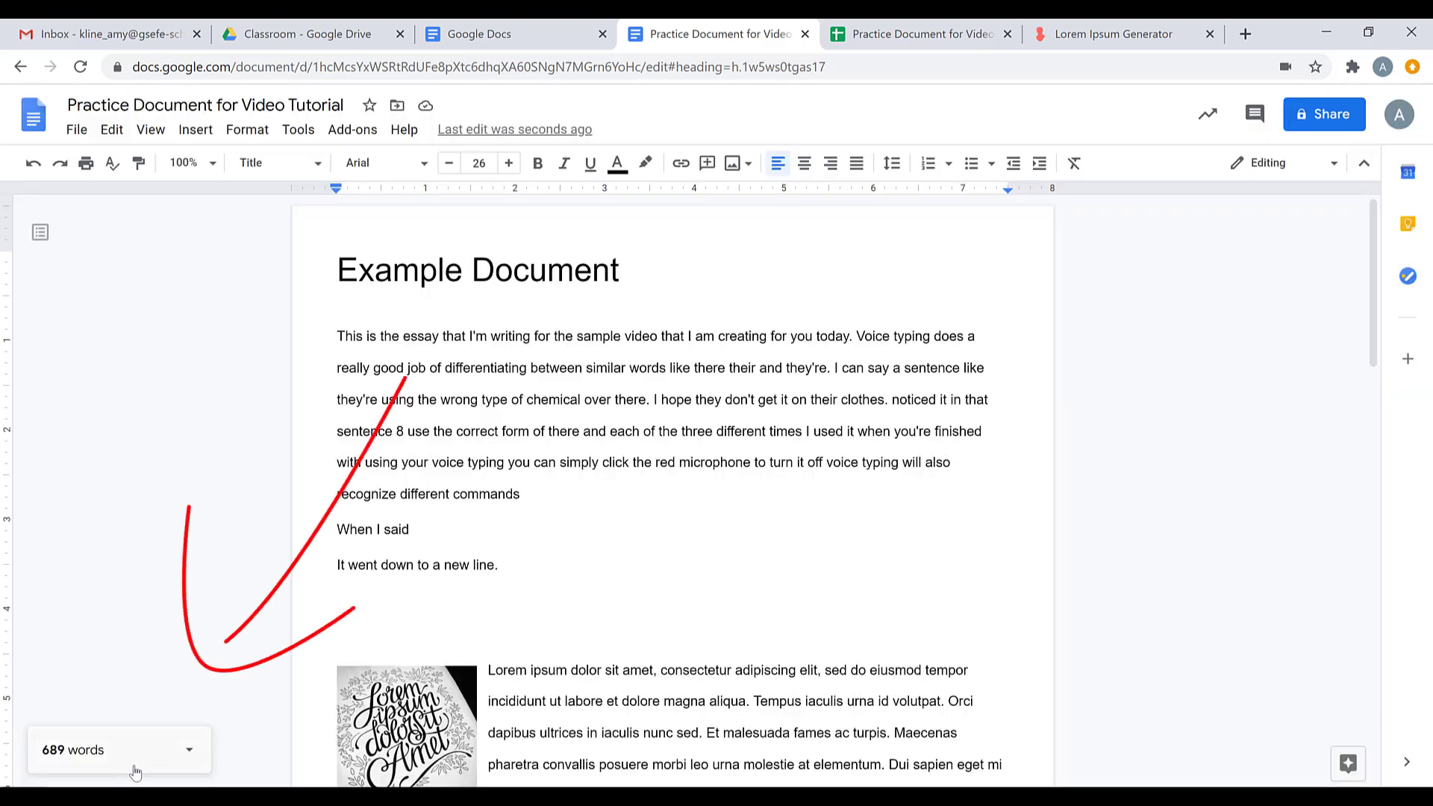
Add "As you type more" after "It went down to a new line." and view the live word count's details.
{"action": "left_click", "coordinate": [556, 563]}
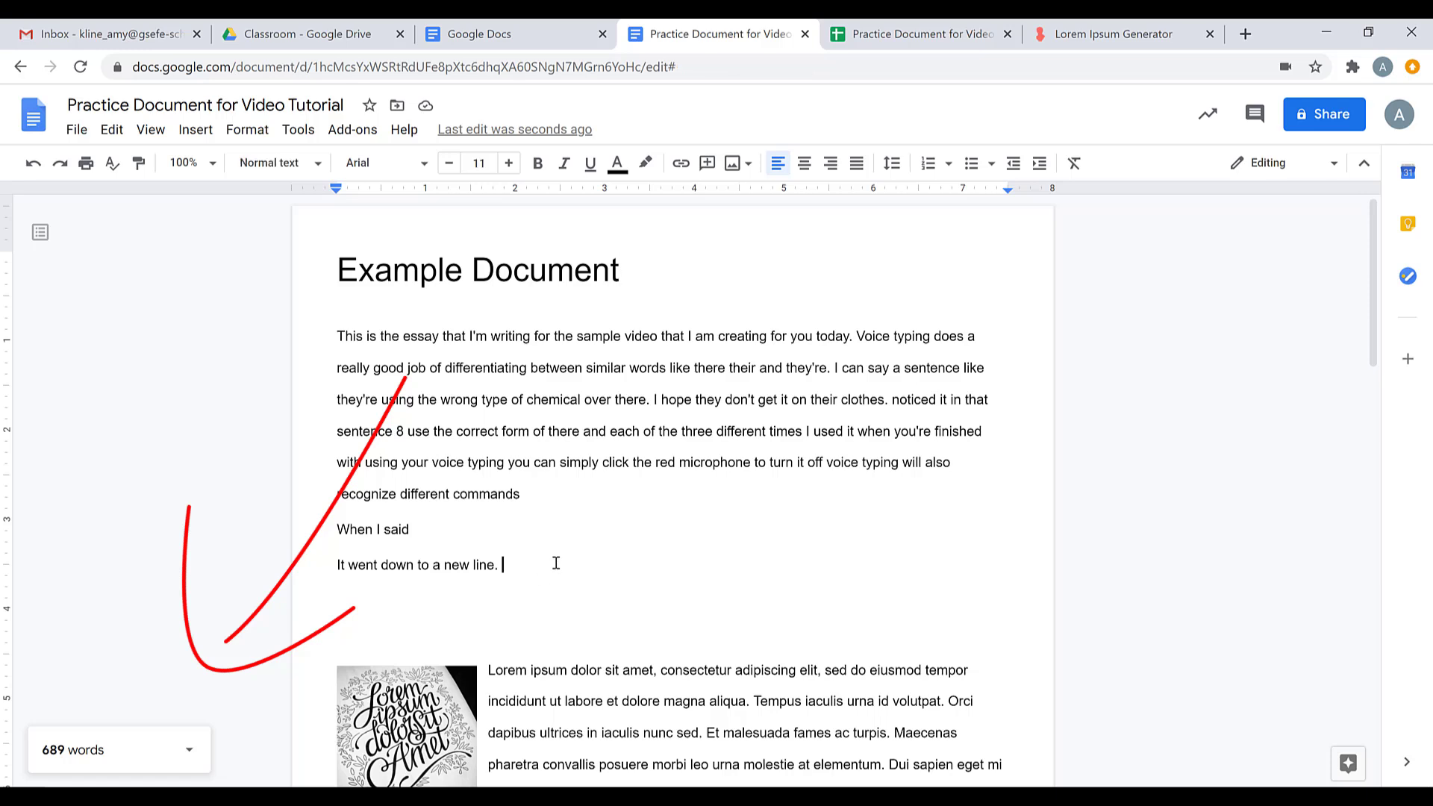
{"action": "type", "text": "As you type moe"}
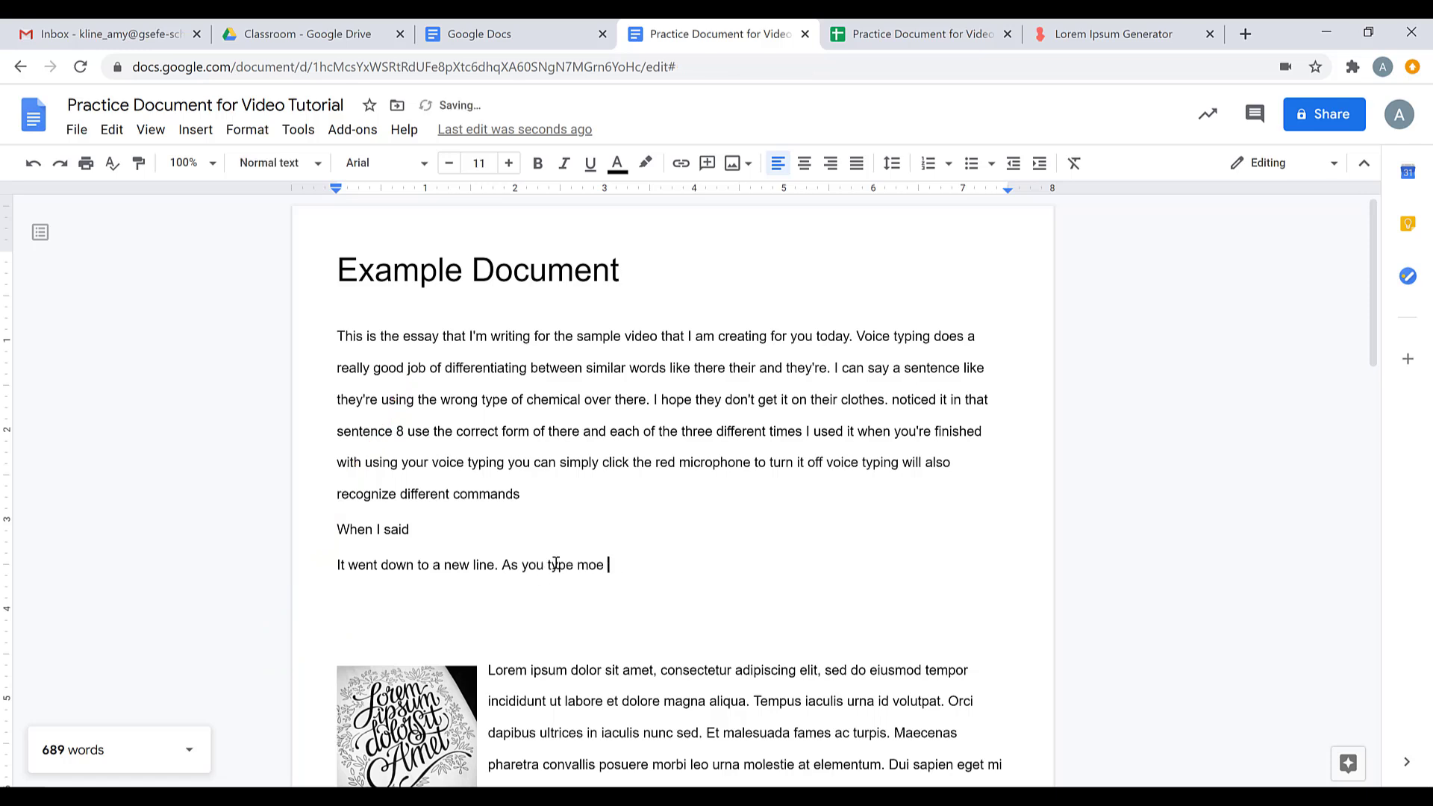
{"action": "key", "text": "BackSpace"}
{"action": "key", "text": "BackSpace"}
{"action": "type", "text": "re"}
{"action": "left_click", "coordinate": [190, 751]}
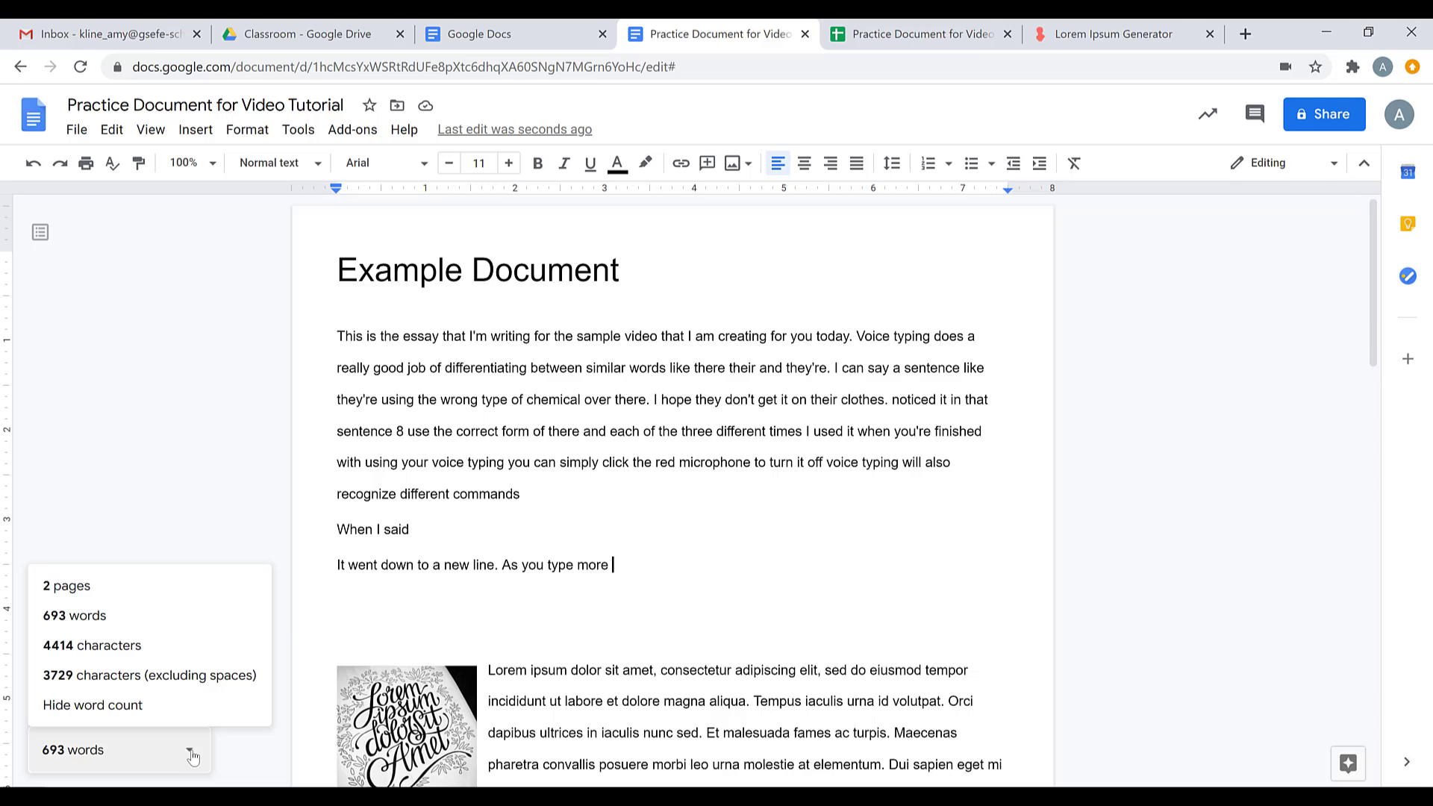
{"action": "left_click", "coordinate": [191, 754]}
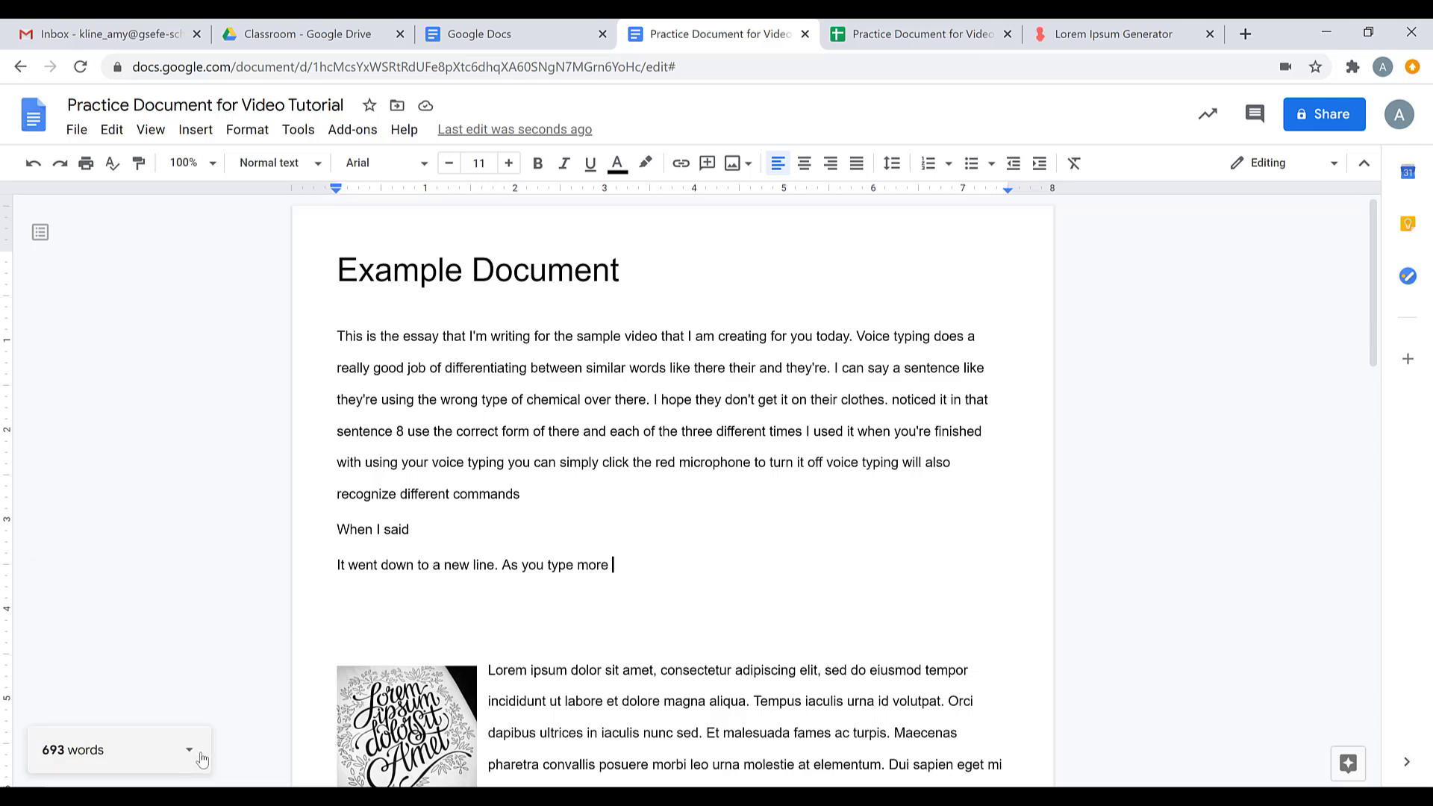
Review the document's suggested edits.
{"action": "left_click", "coordinate": [298, 131]}
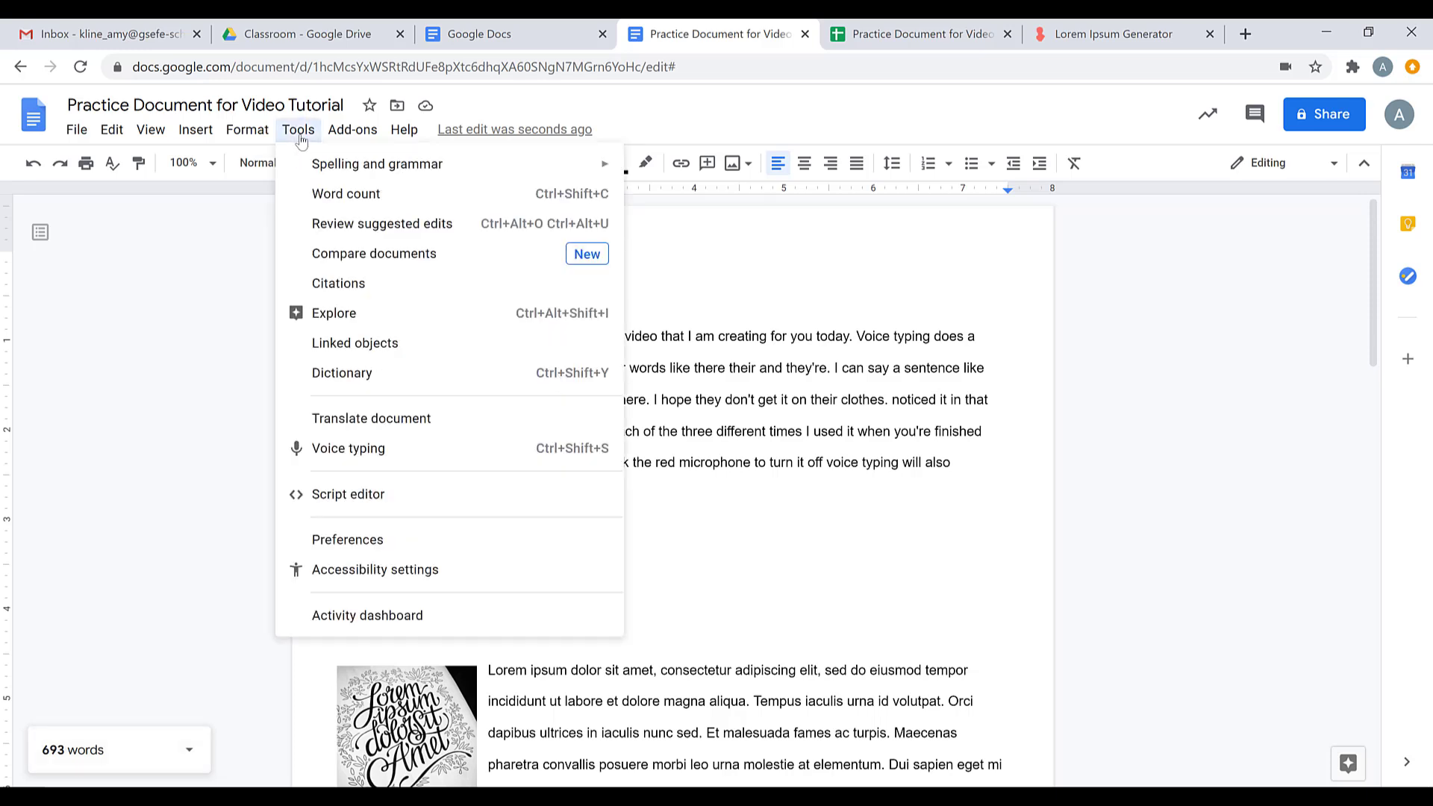
{"action": "left_click", "coordinate": [473, 225]}
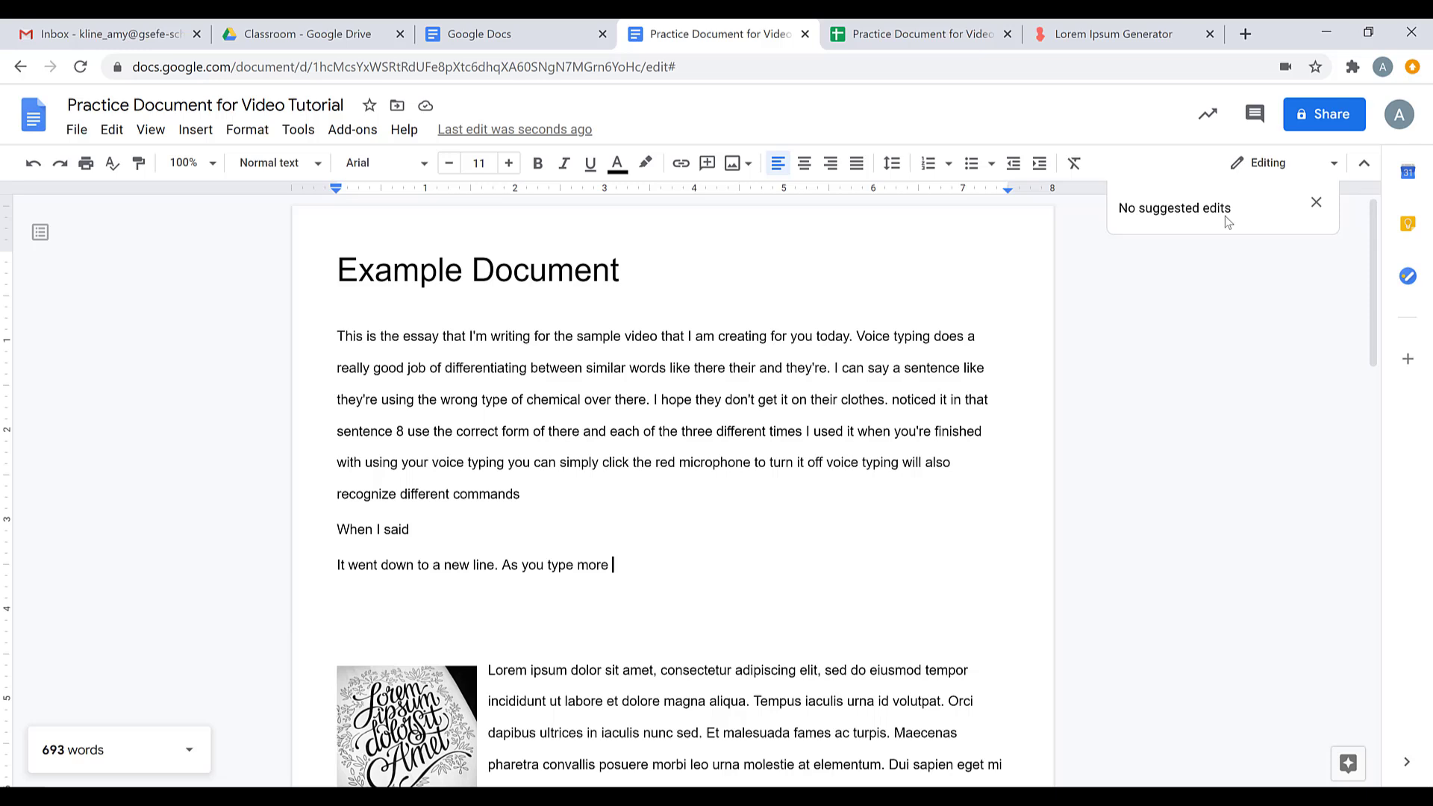
Start a document comparison and open the Drive file selection for the comparison document.
{"action": "left_click", "coordinate": [297, 130]}
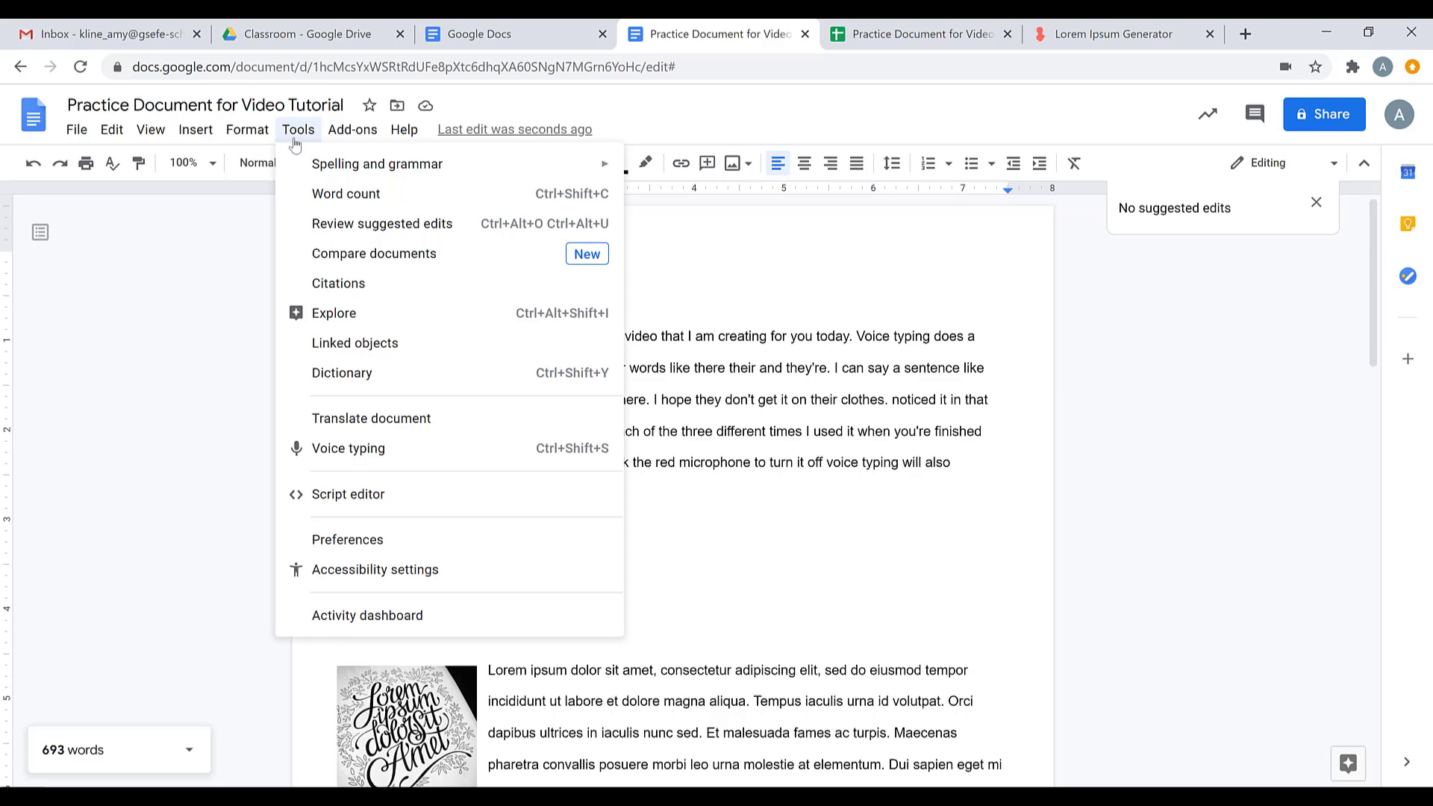
{"action": "left_click", "coordinate": [485, 266]}
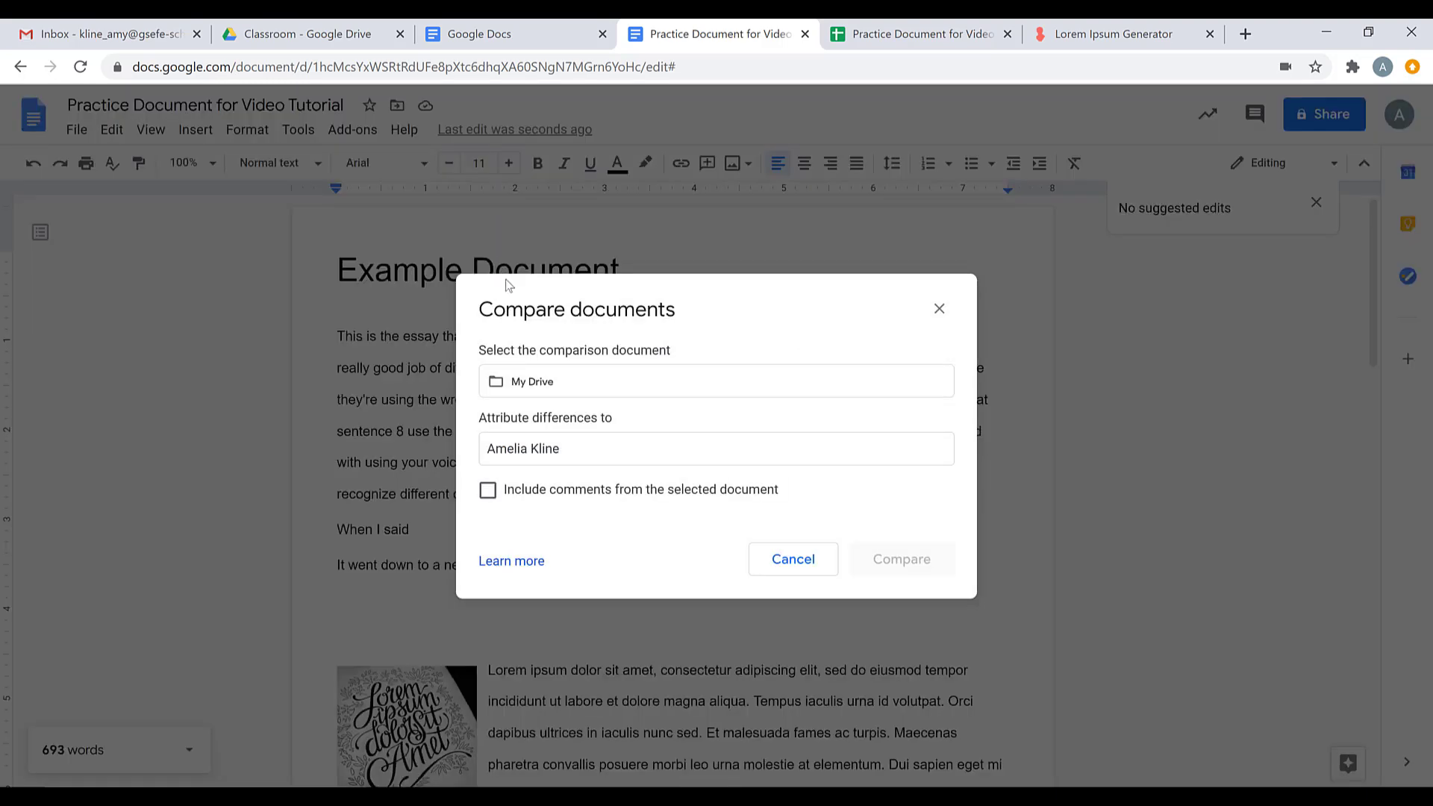
{"action": "left_click", "coordinate": [630, 383]}
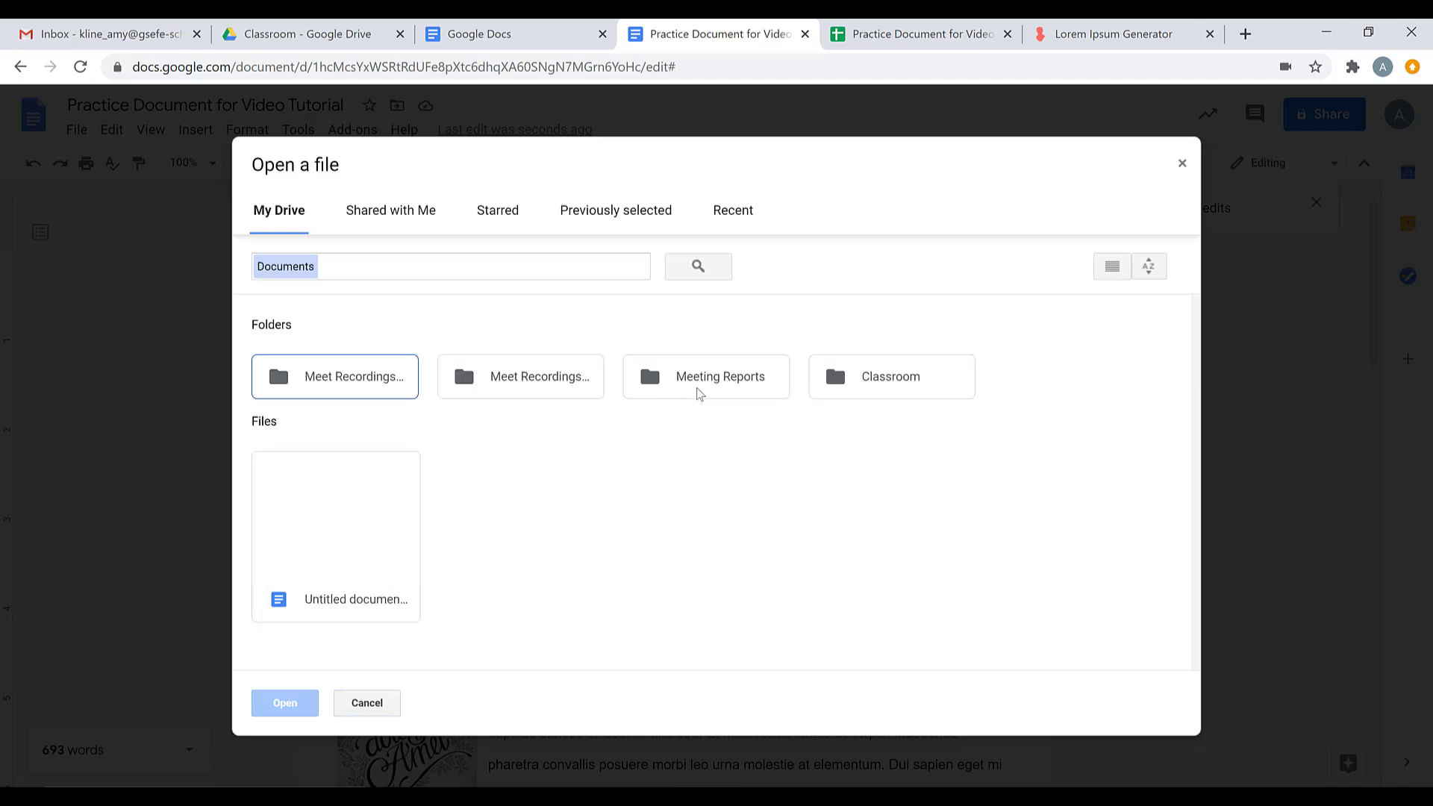
{"action": "double_click", "coordinate": [896, 383]}
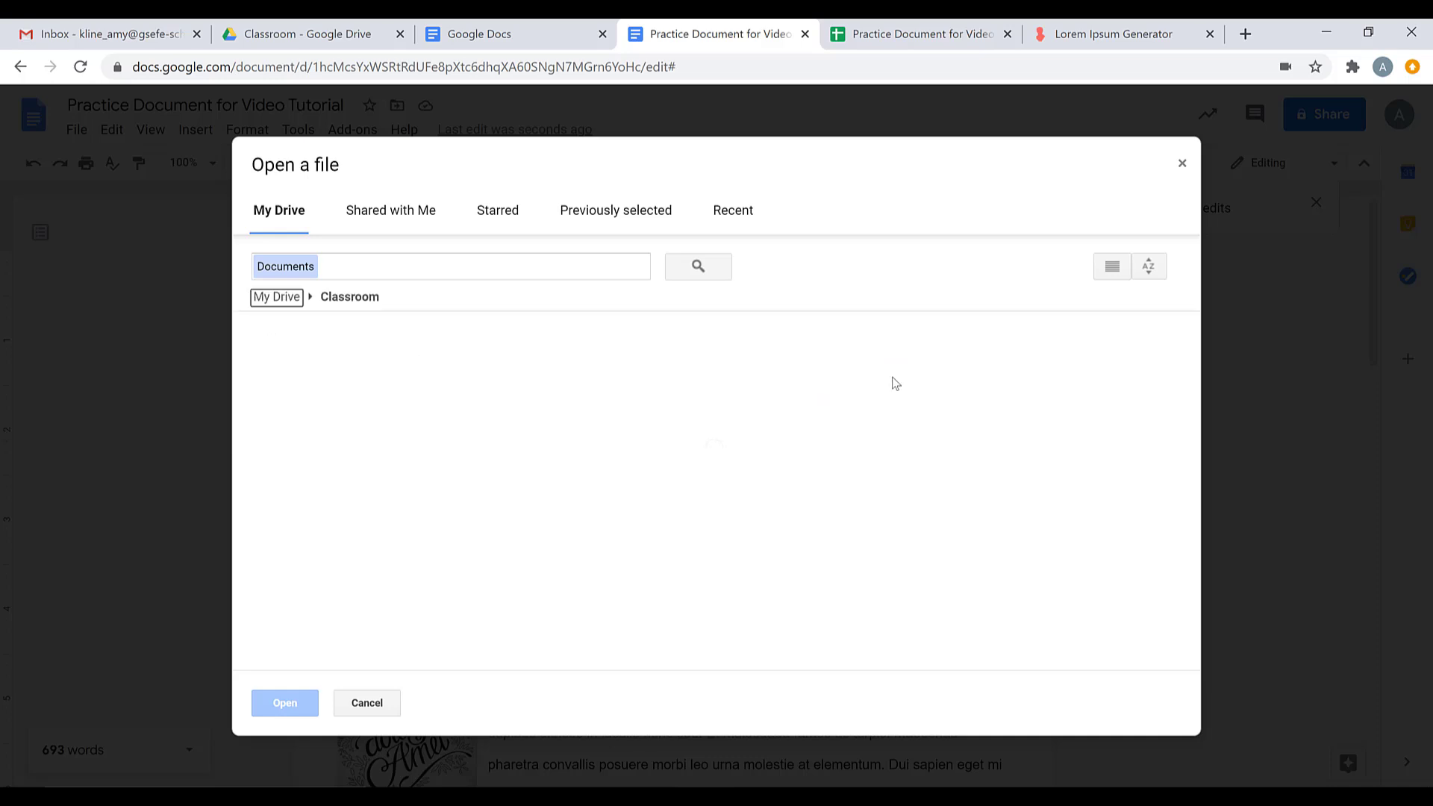
{"action": "left_click", "coordinate": [396, 403]}
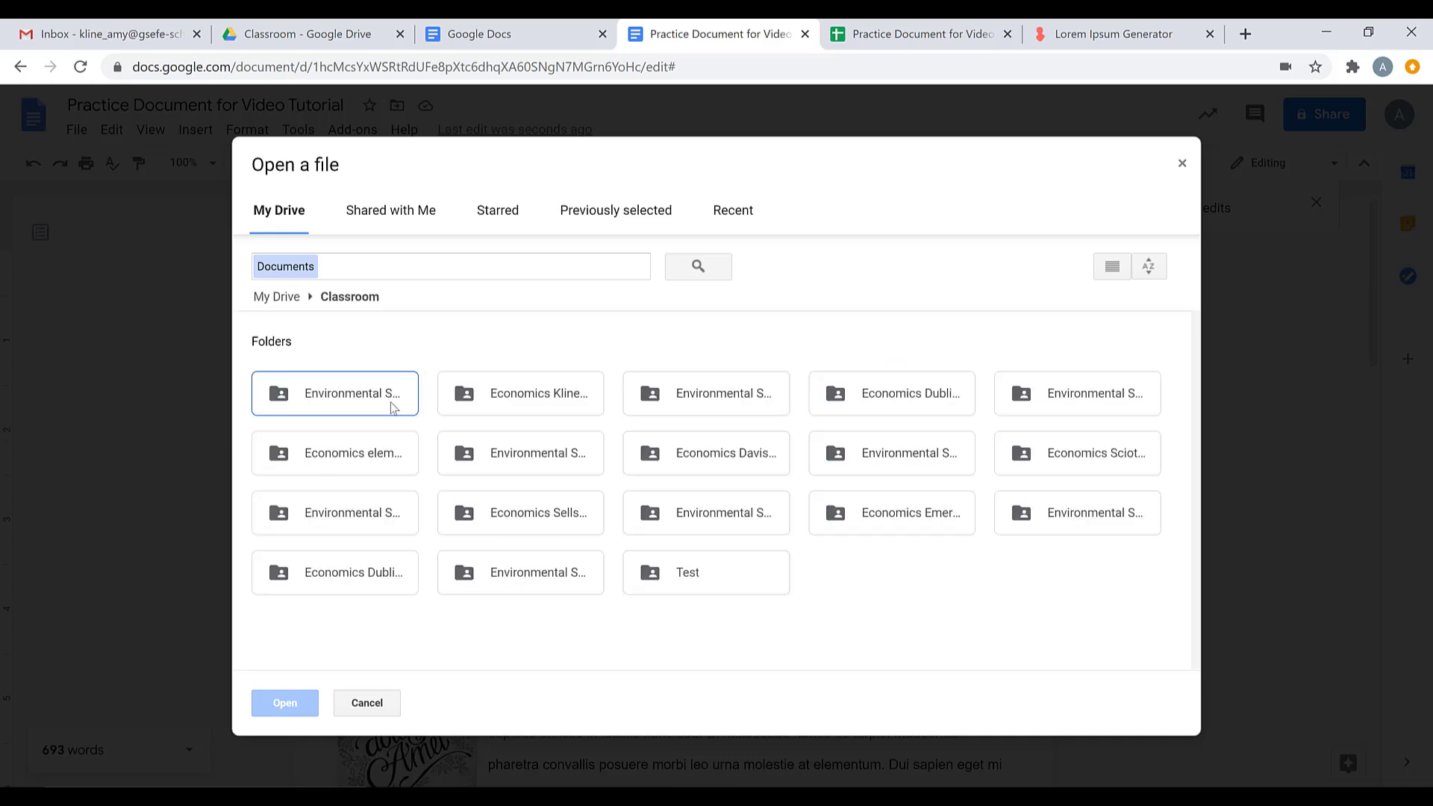
{"action": "double_click", "coordinate": [393, 408]}
Choose the recent file "Old Practice Document for Video Tutorial" as the comparison document and run the comparison.
{"action": "left_click", "coordinate": [348, 447]}
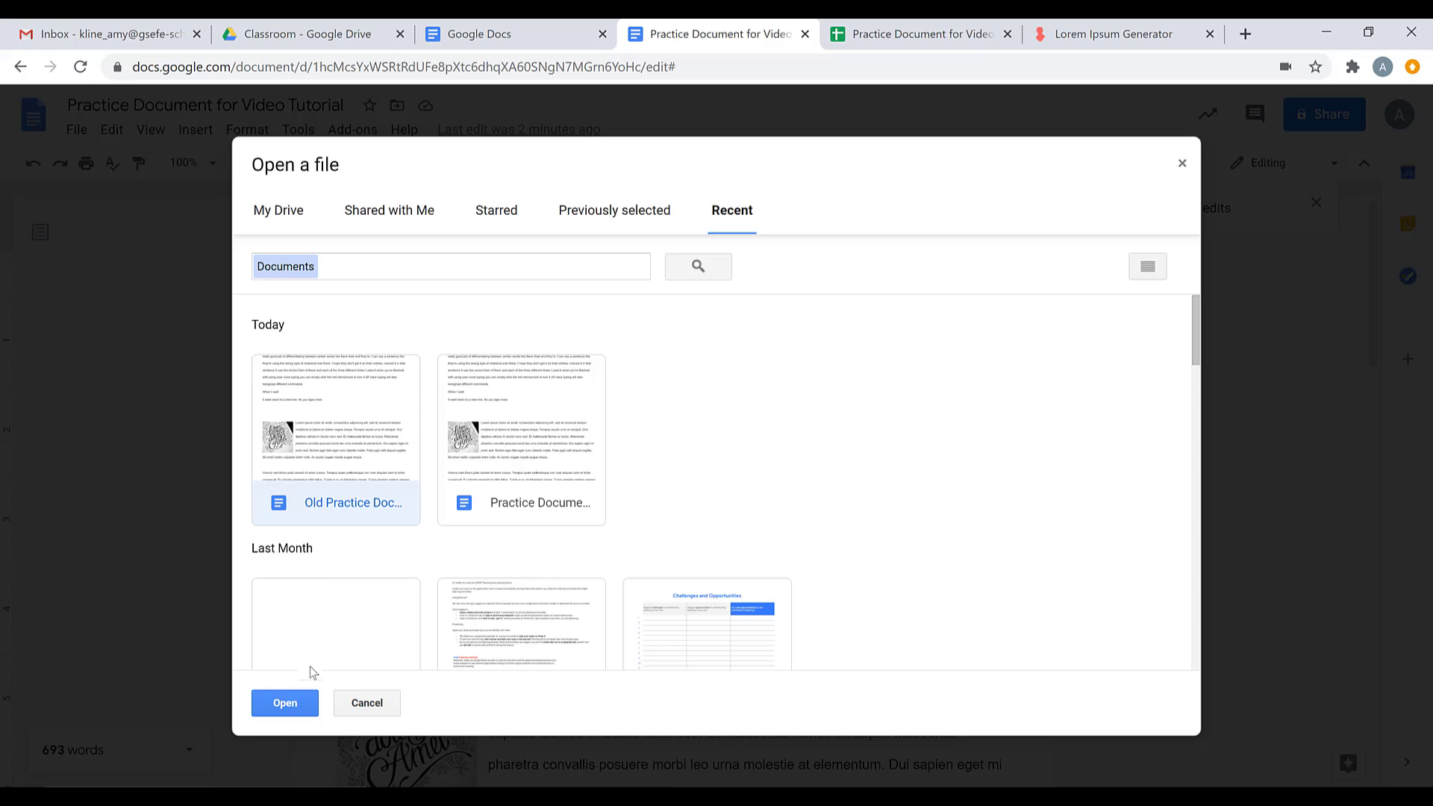
{"action": "left_click", "coordinate": [299, 710]}
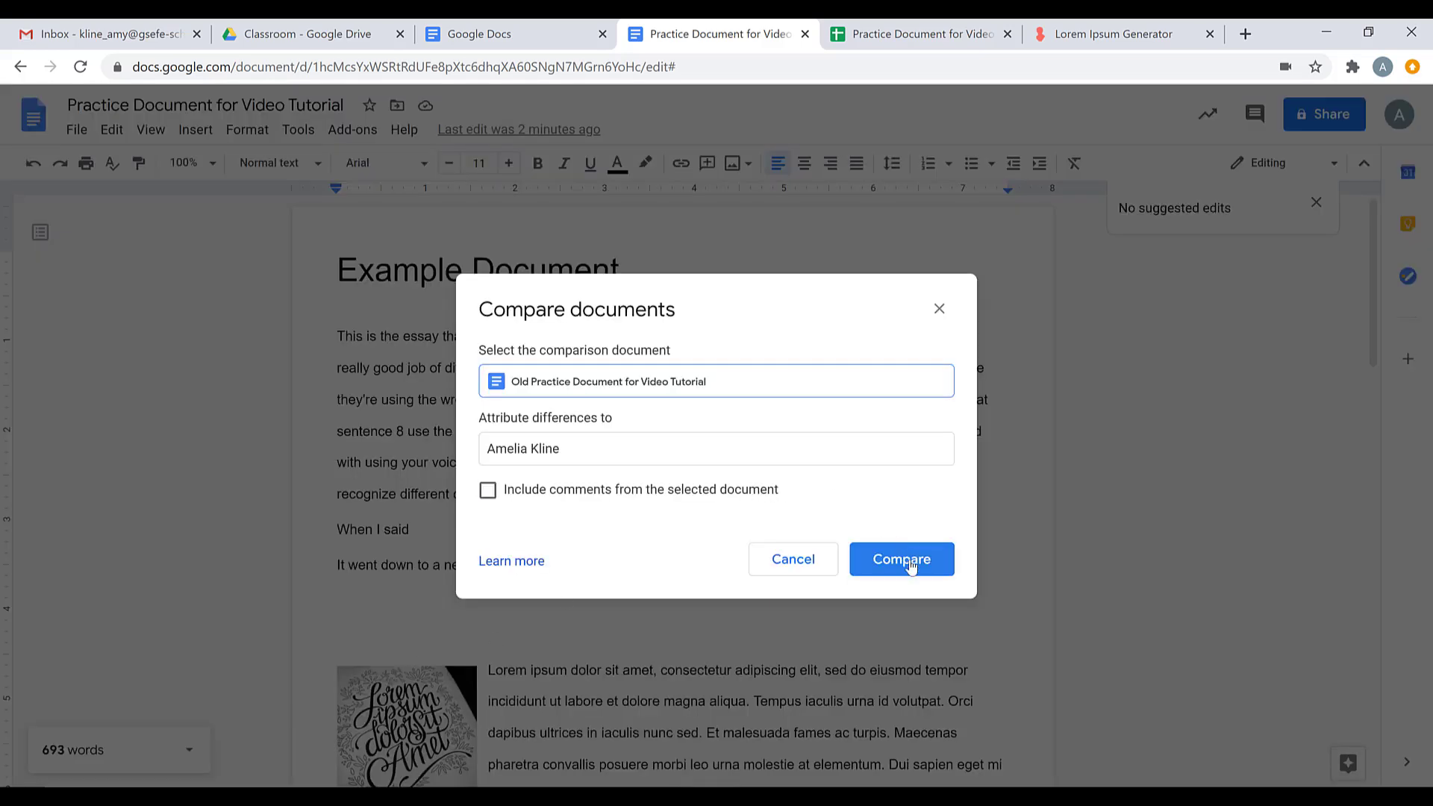
{"action": "left_click", "coordinate": [911, 565]}
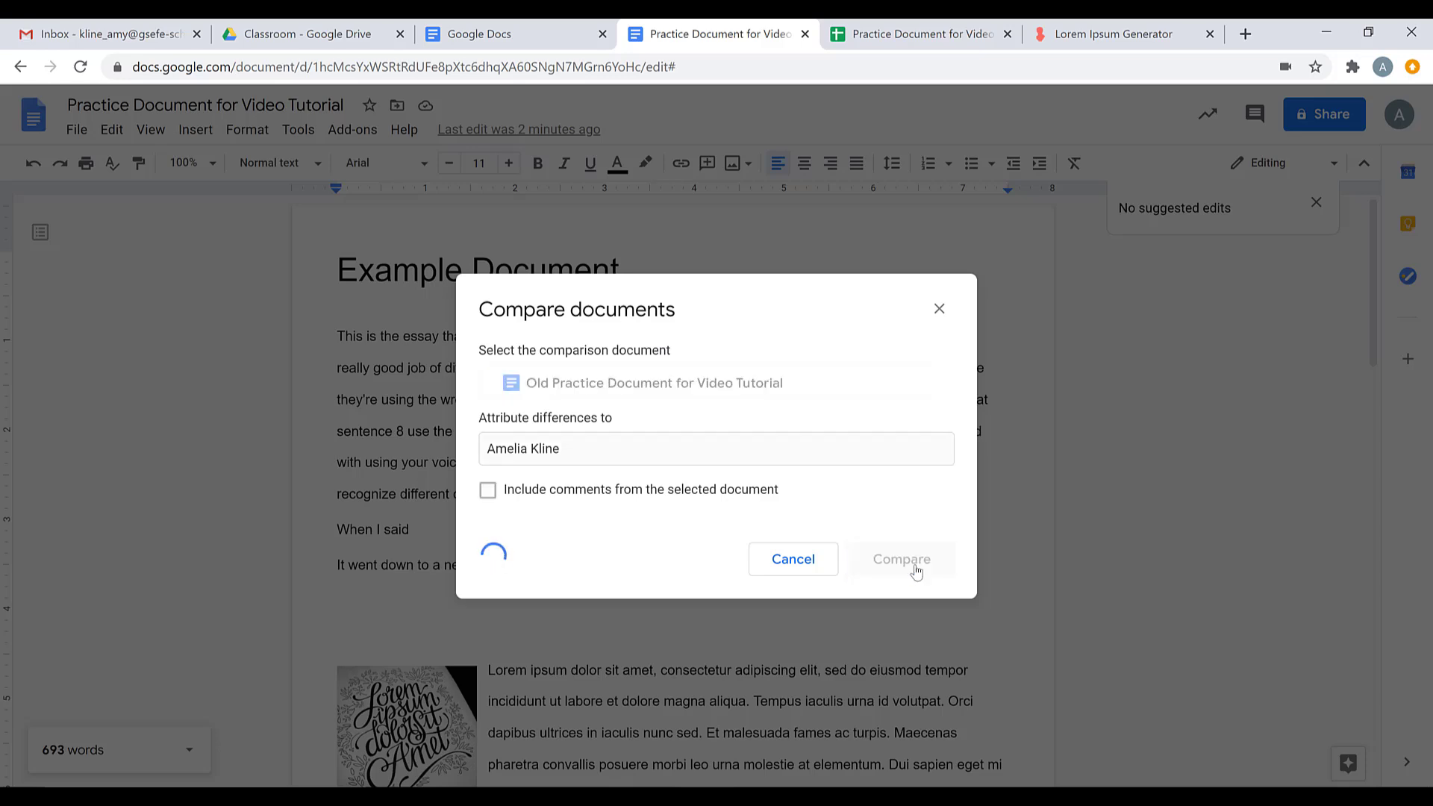